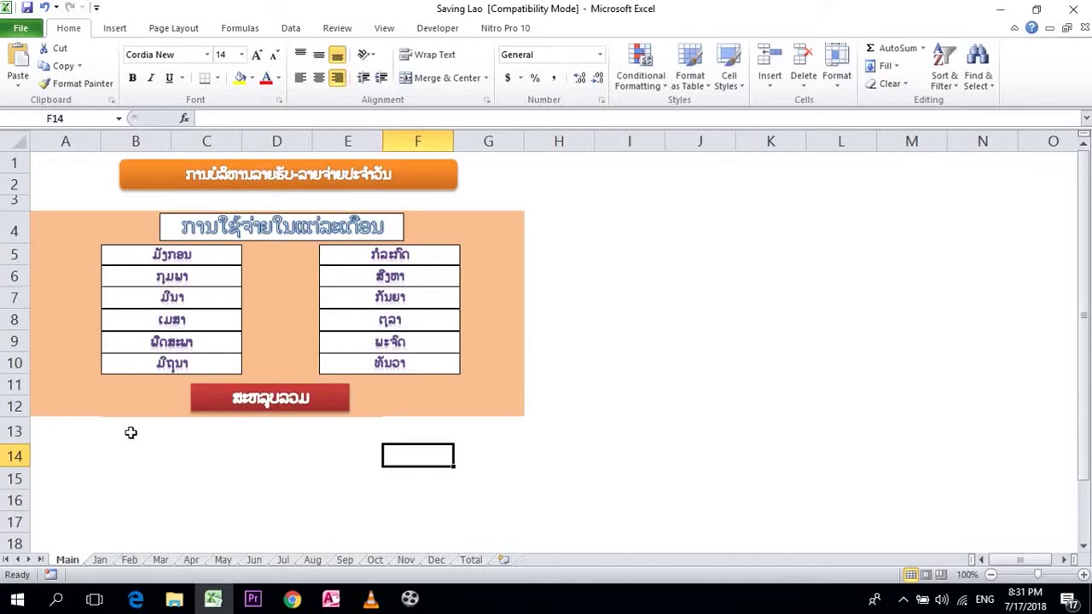
Open the January sheet from Main, scroll back to its top-left and select columns A:B
left_click(127, 462)
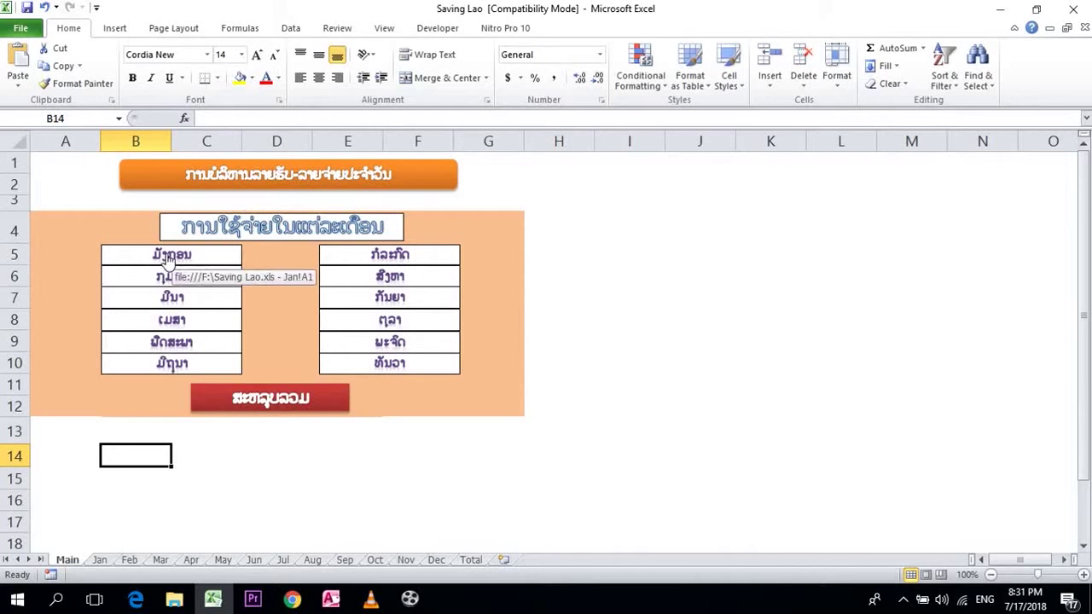
left_click(164, 254)
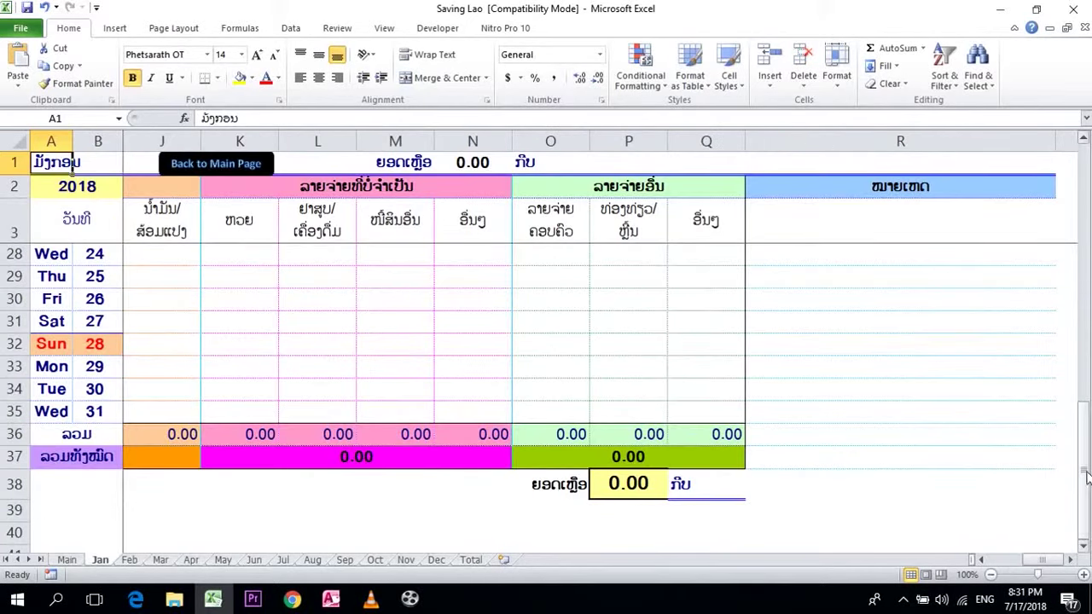
left_click_drag(1085, 475, 1084, 247)
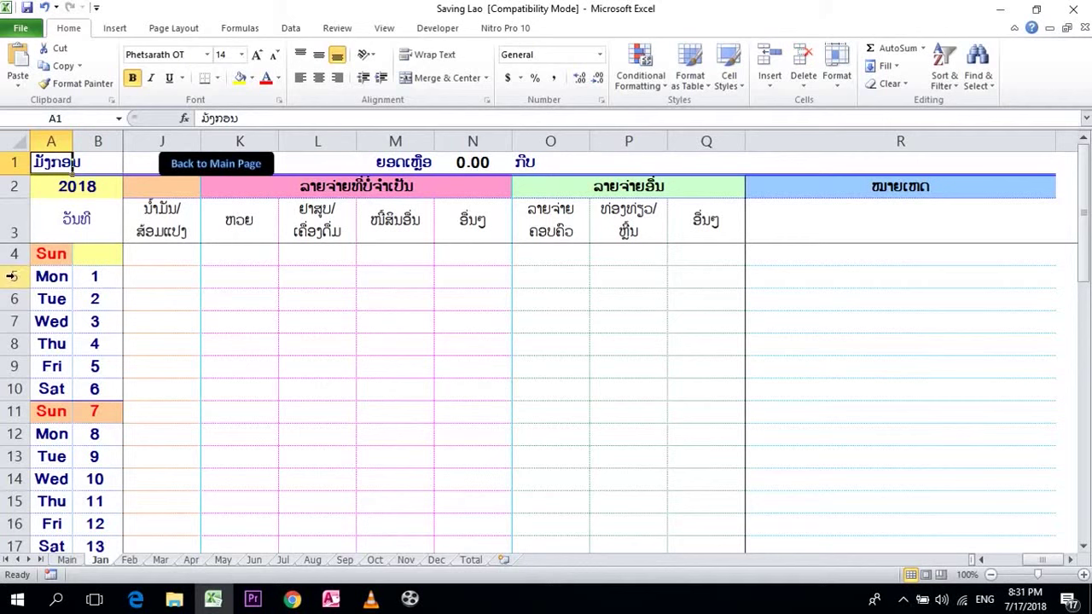
left_click(94, 278)
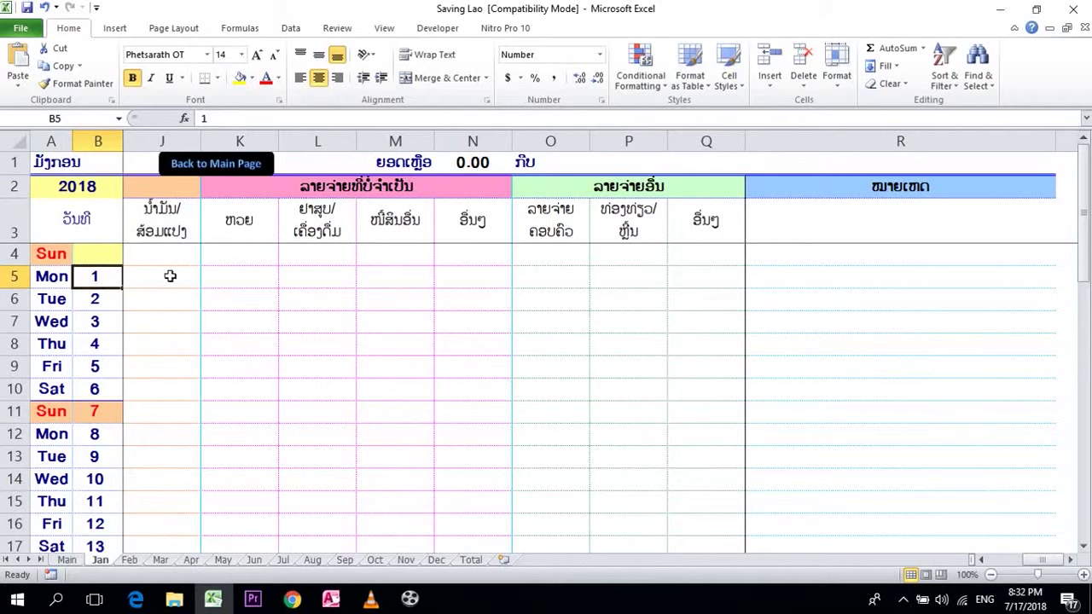
left_click_drag(1041, 560, 1008, 559)
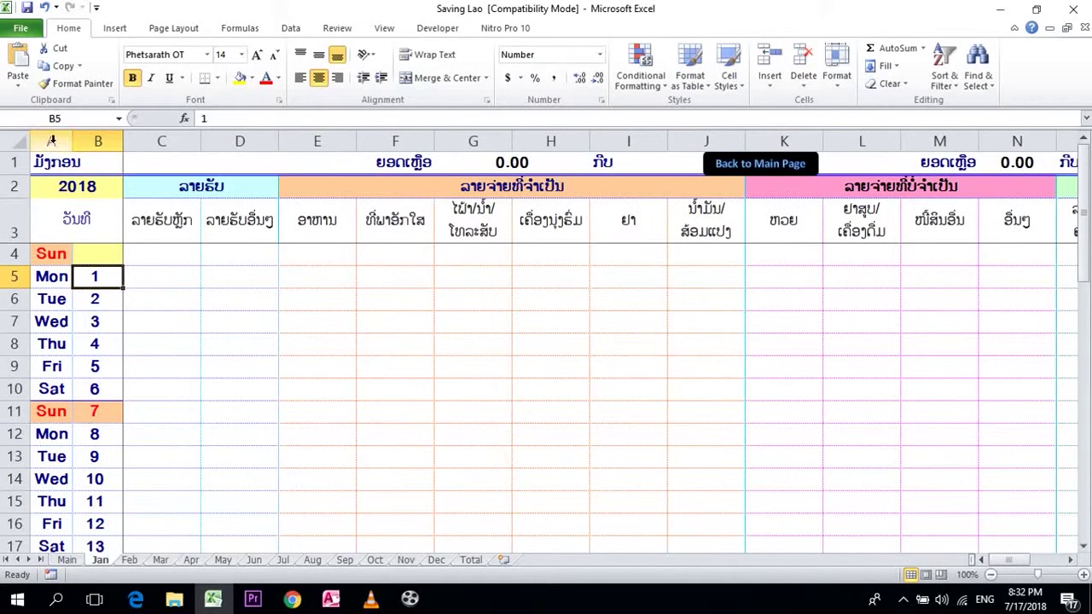
left_click_drag(51, 141, 97, 140)
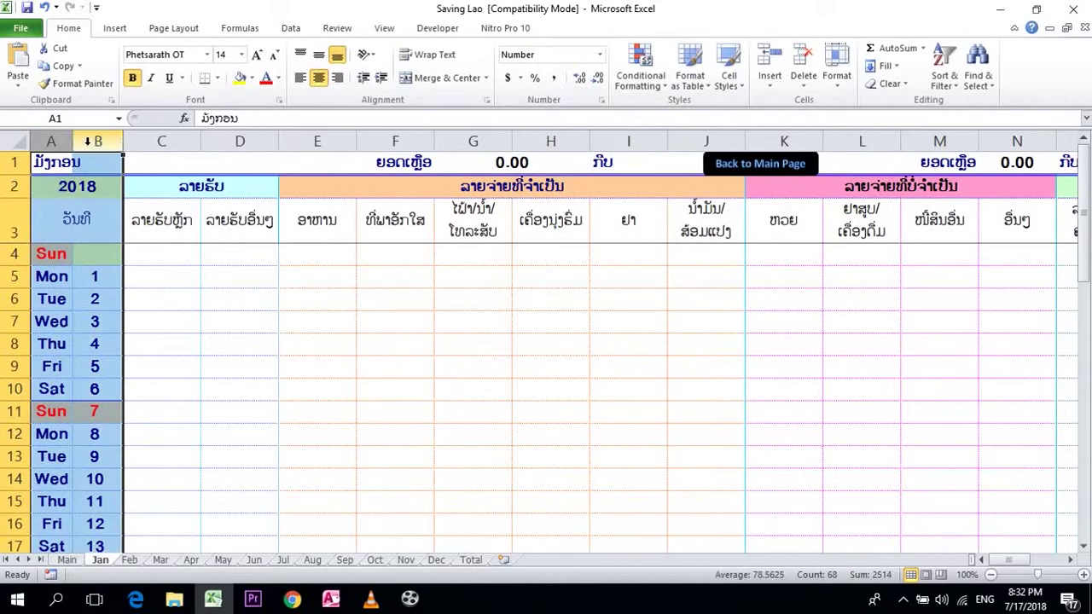
left_click(201, 184)
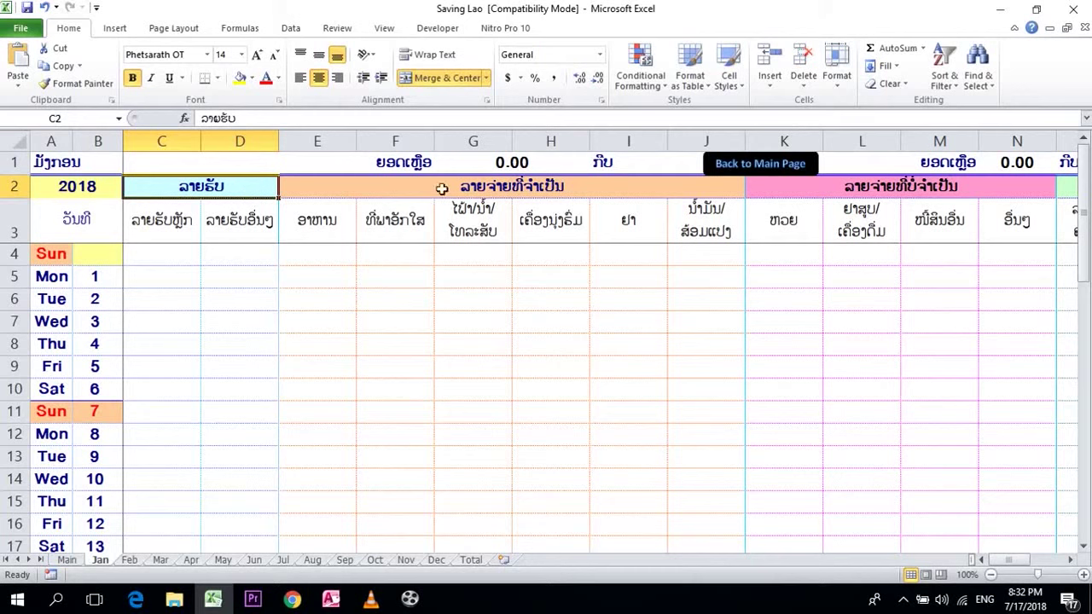
left_click(484, 192)
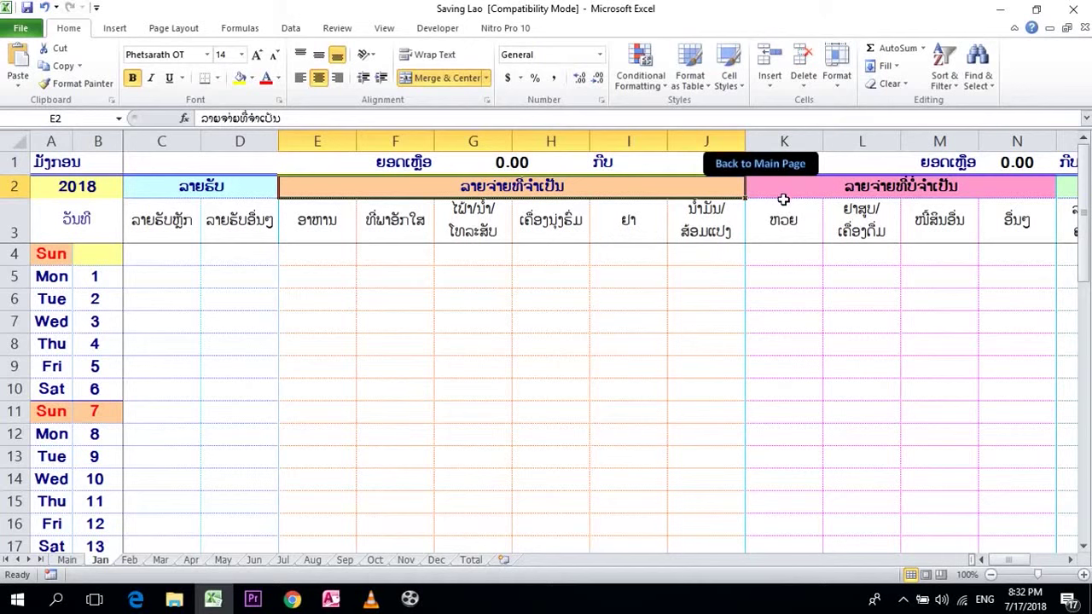
left_click(783, 201)
left_click(778, 188)
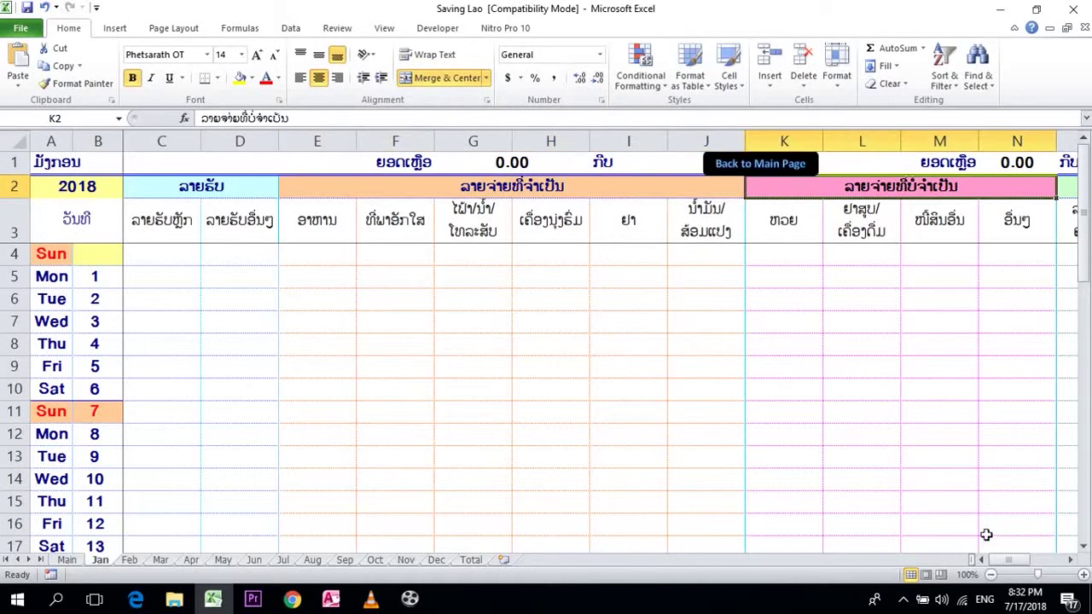
left_click_drag(1004, 559, 1023, 561)
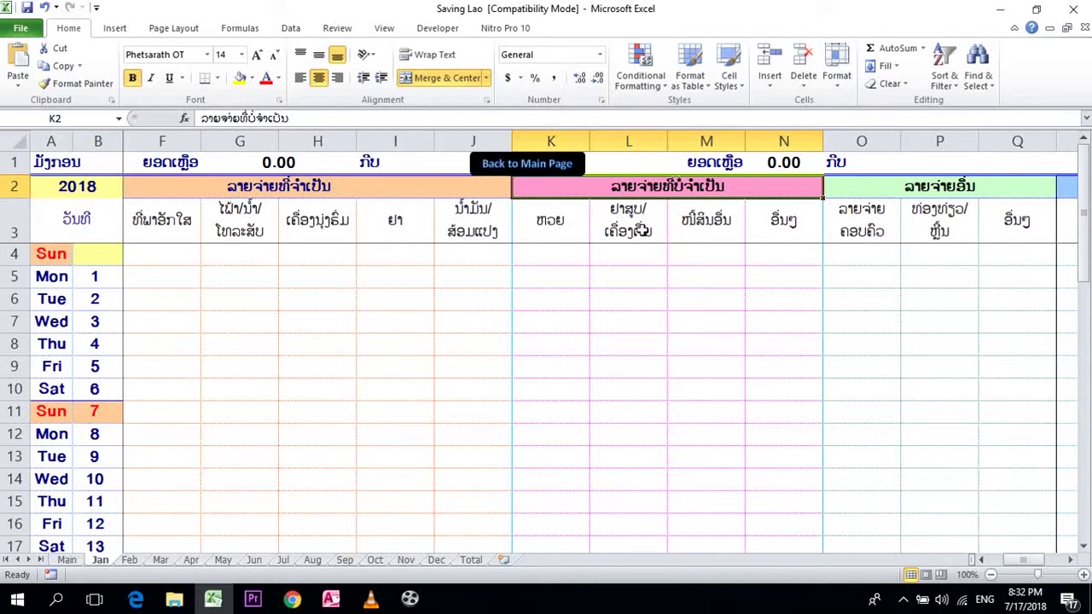
left_click(652, 232)
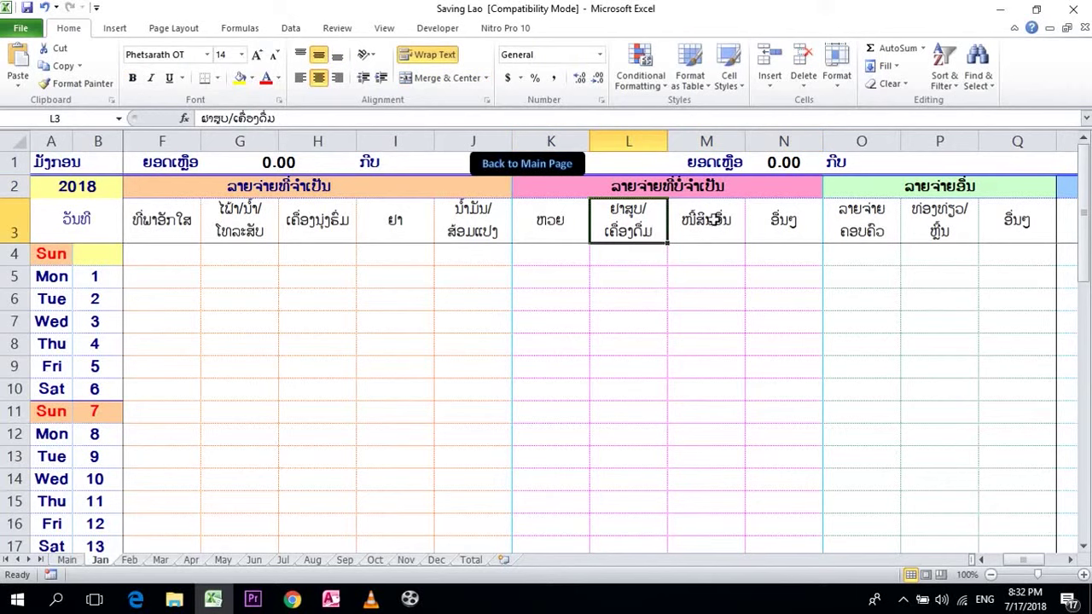
left_click(714, 219)
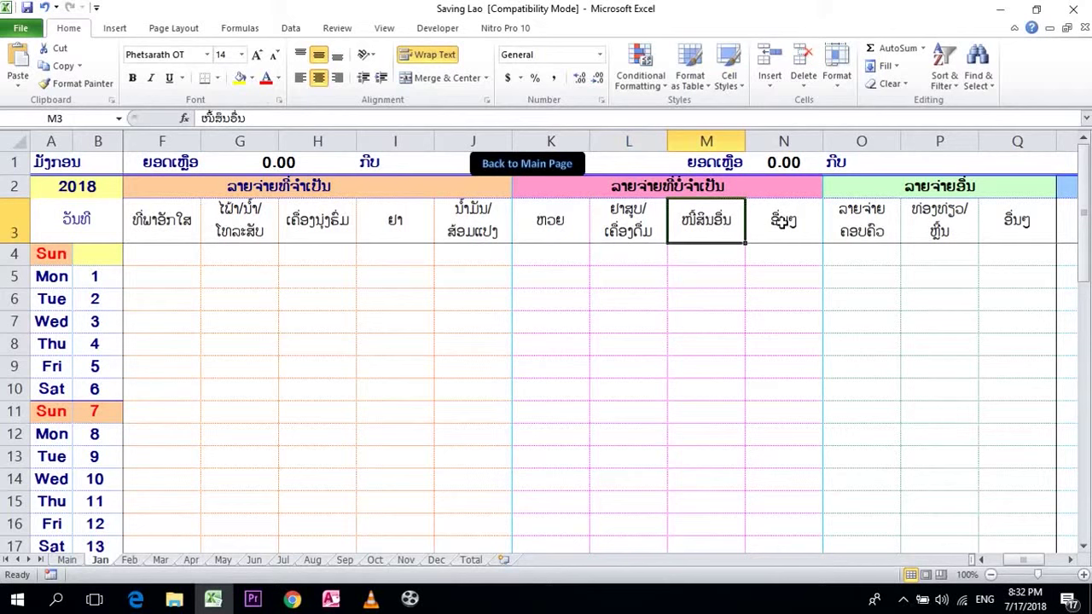
left_click(792, 224)
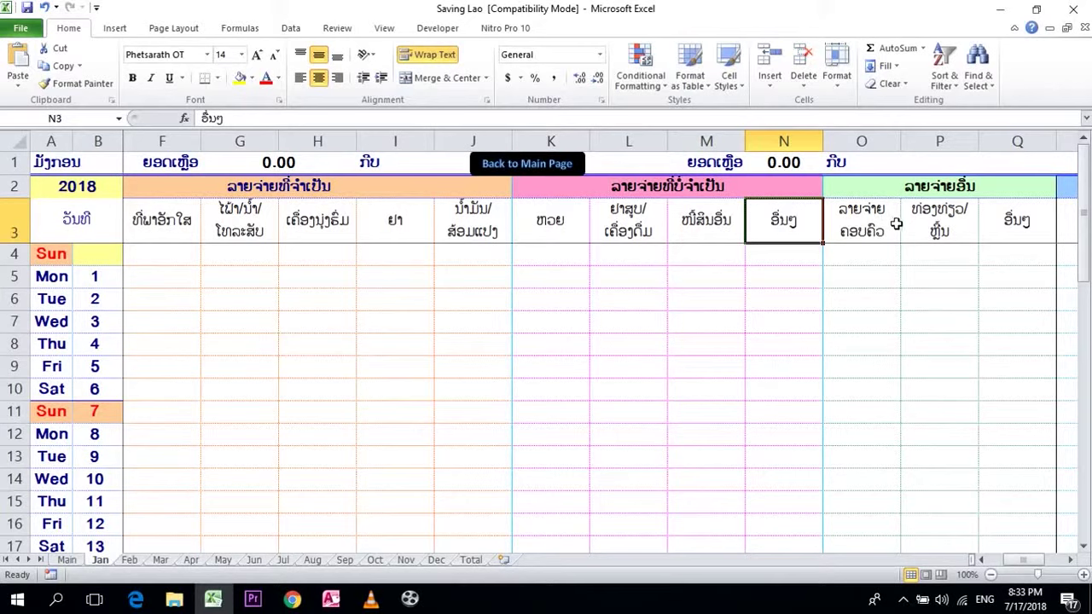
left_click(902, 186)
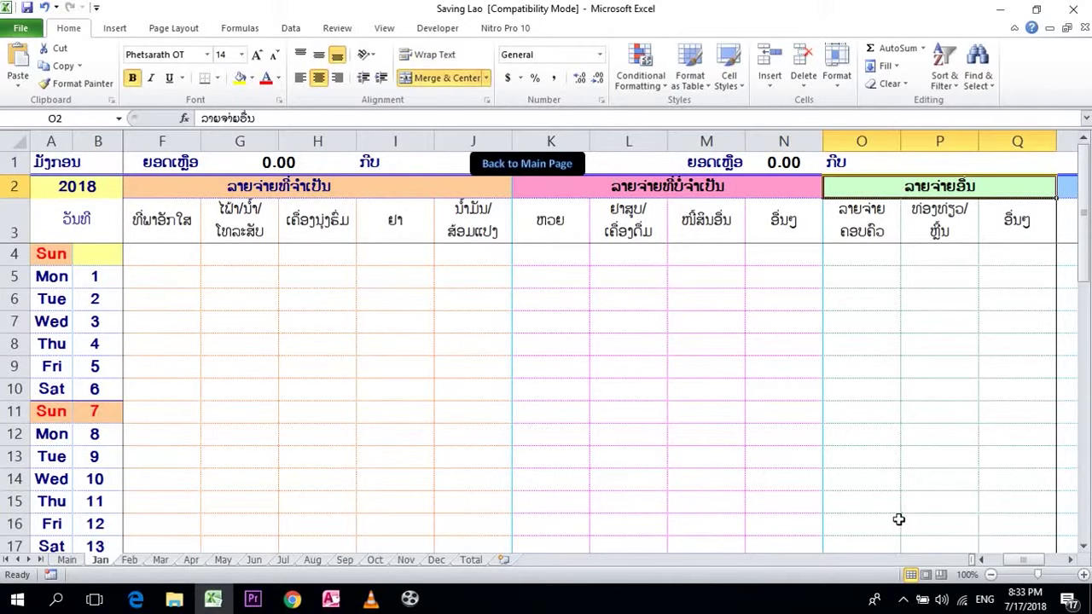
left_click_drag(1013, 561, 1020, 562)
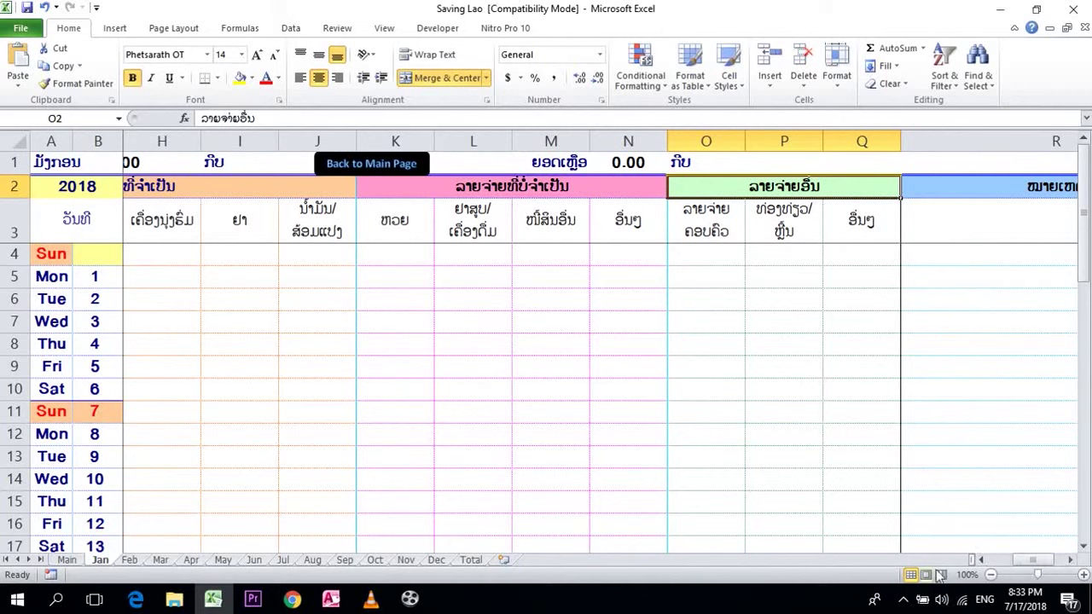
left_click_drag(1032, 559, 1006, 560)
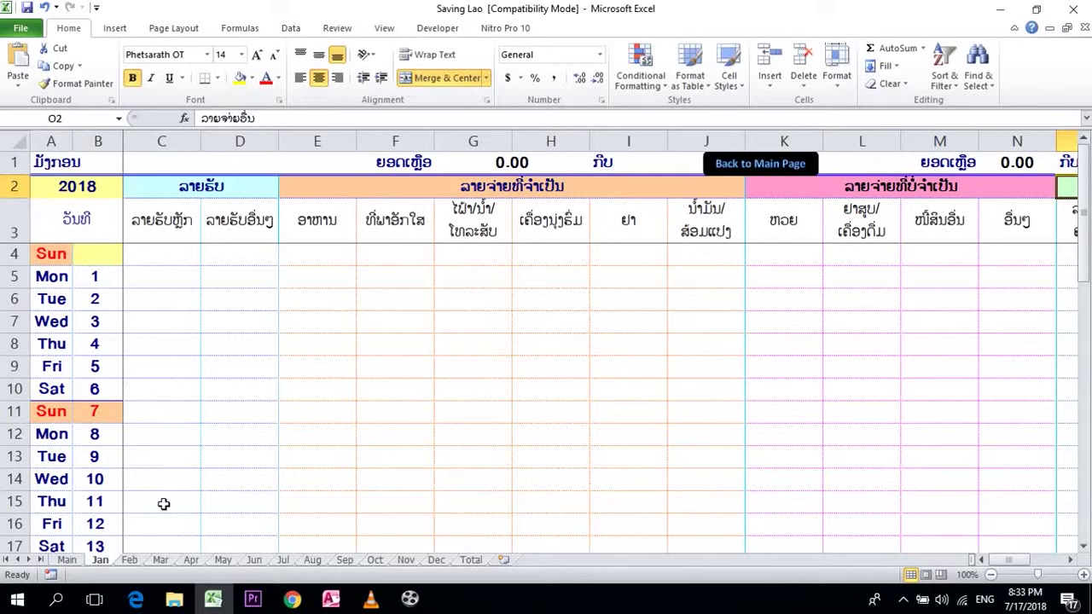
left_click_drag(1083, 251, 1083, 275)
Enter 10,000,000 income in C19 for January 15 and autofit columns C and N
left_click(152, 543)
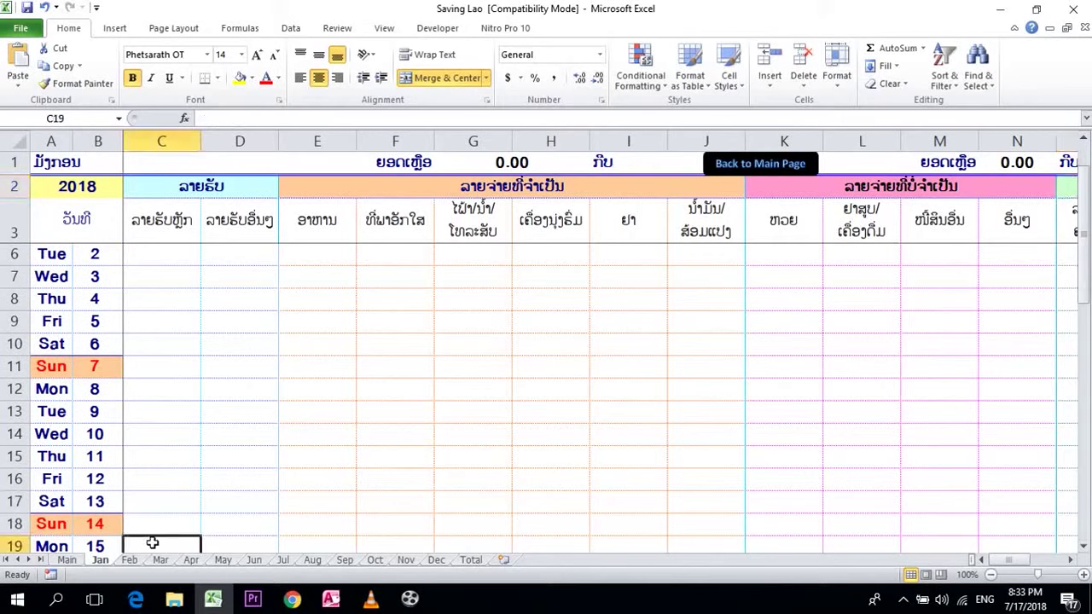
key("End")
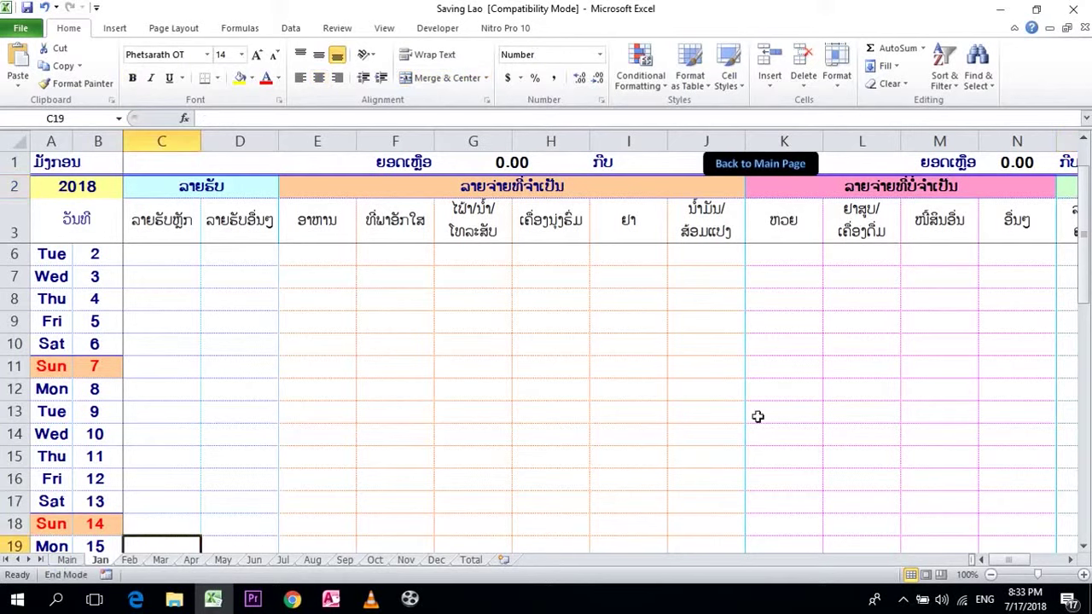
left_click_drag(1084, 260, 1085, 272)
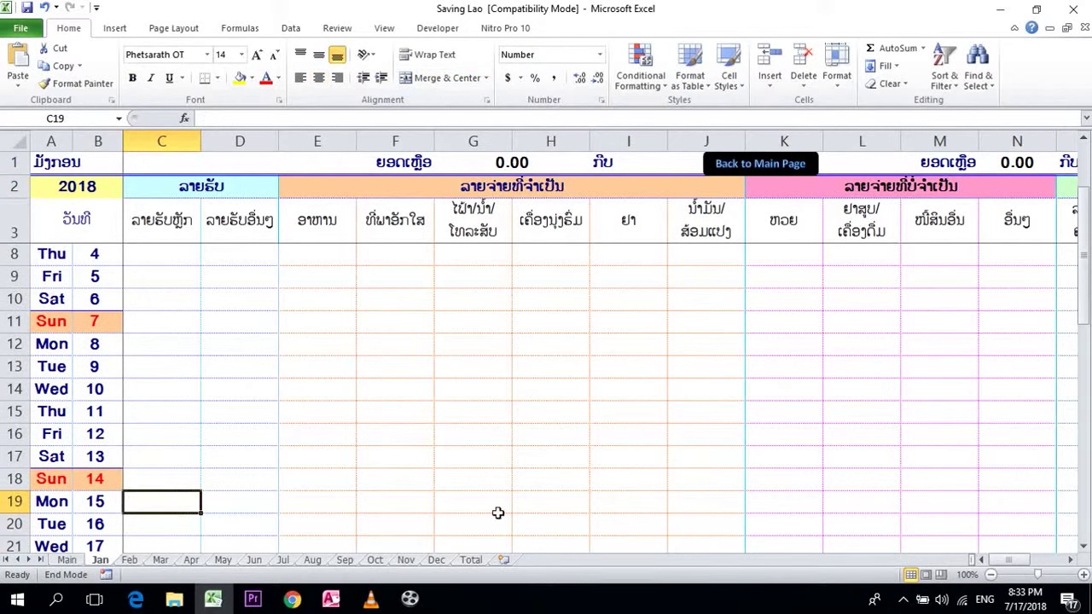
type("1000000")
key("Return")
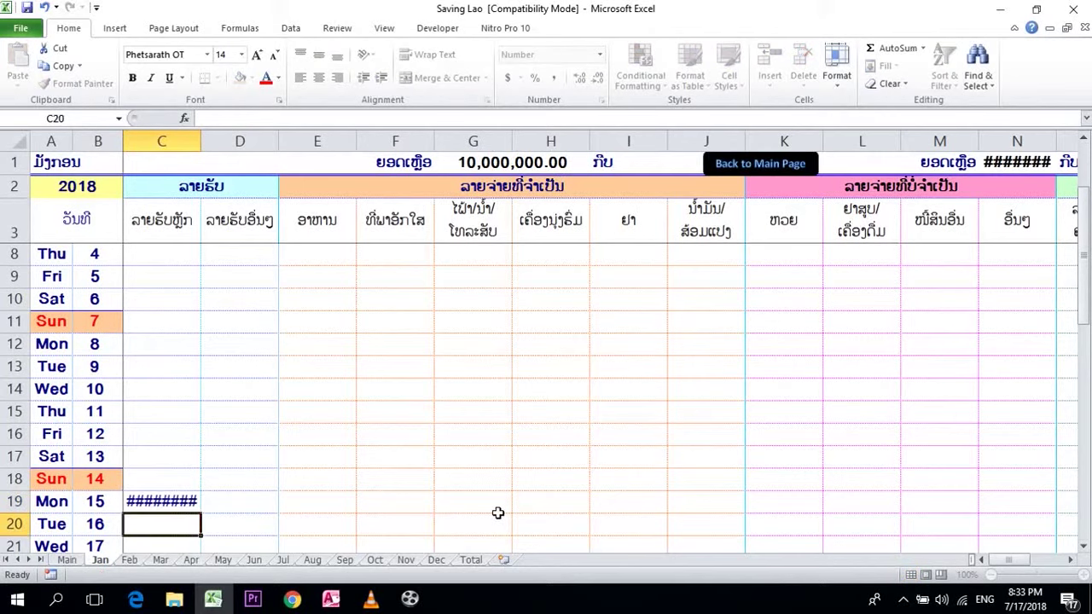
double_click(200, 141)
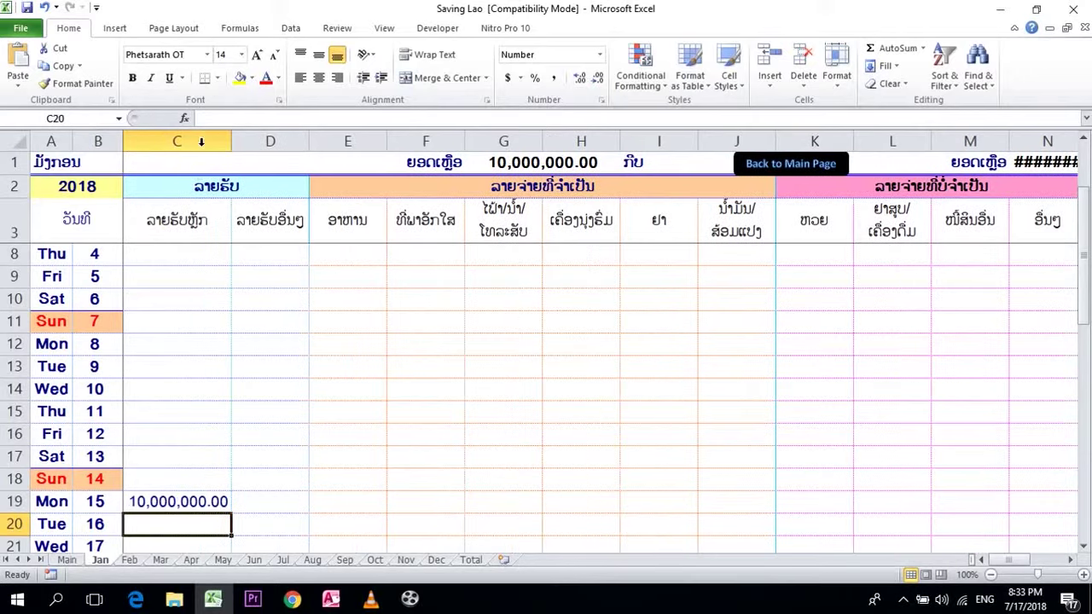
left_click(169, 503)
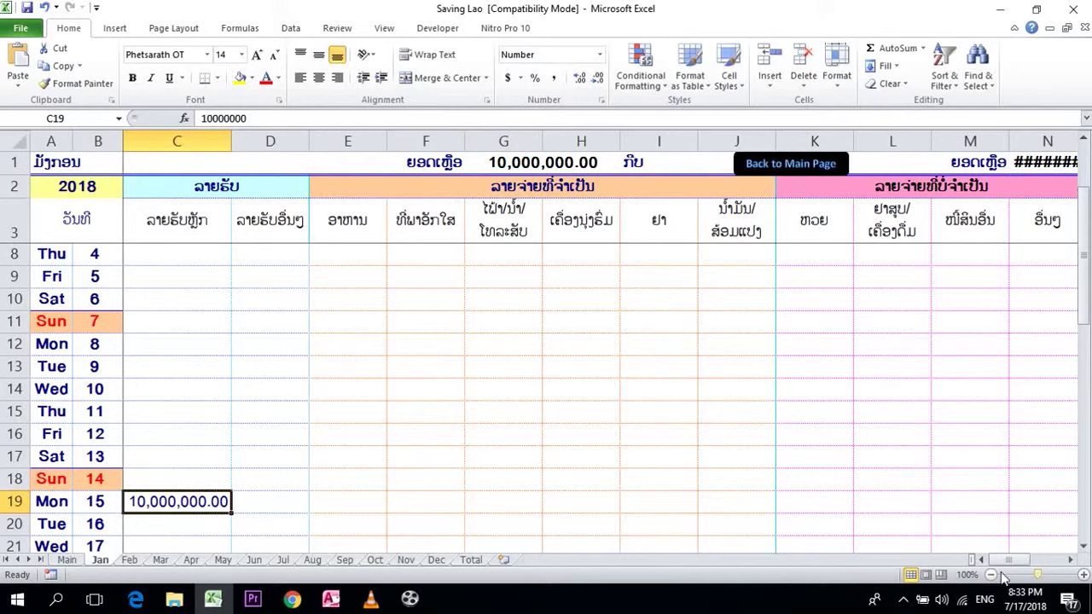
left_click_drag(1009, 559, 1016, 559)
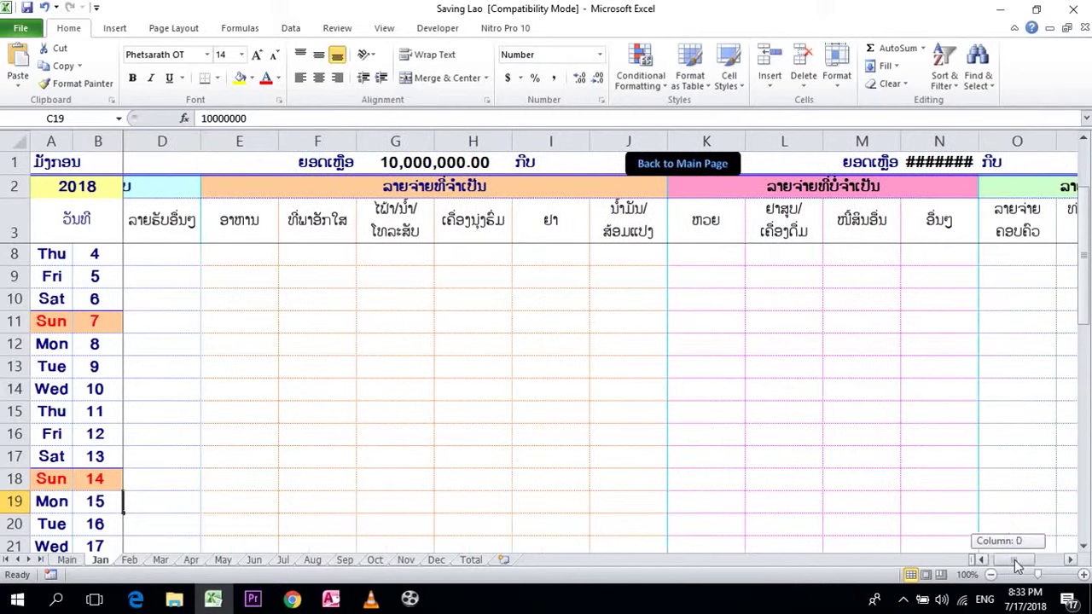
double_click(979, 141)
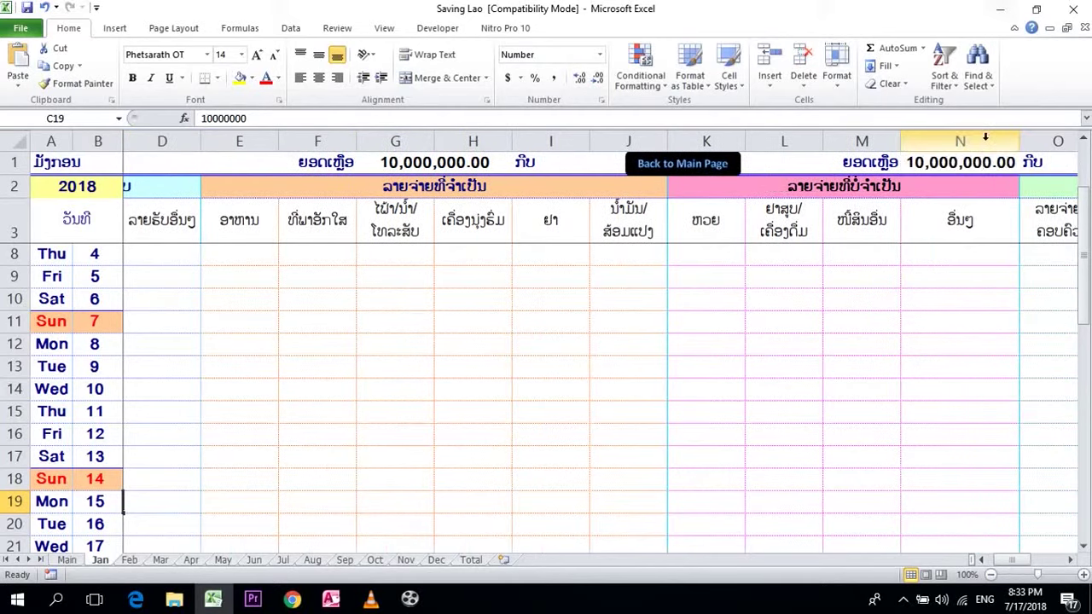
left_click_drag(1004, 561, 989, 561)
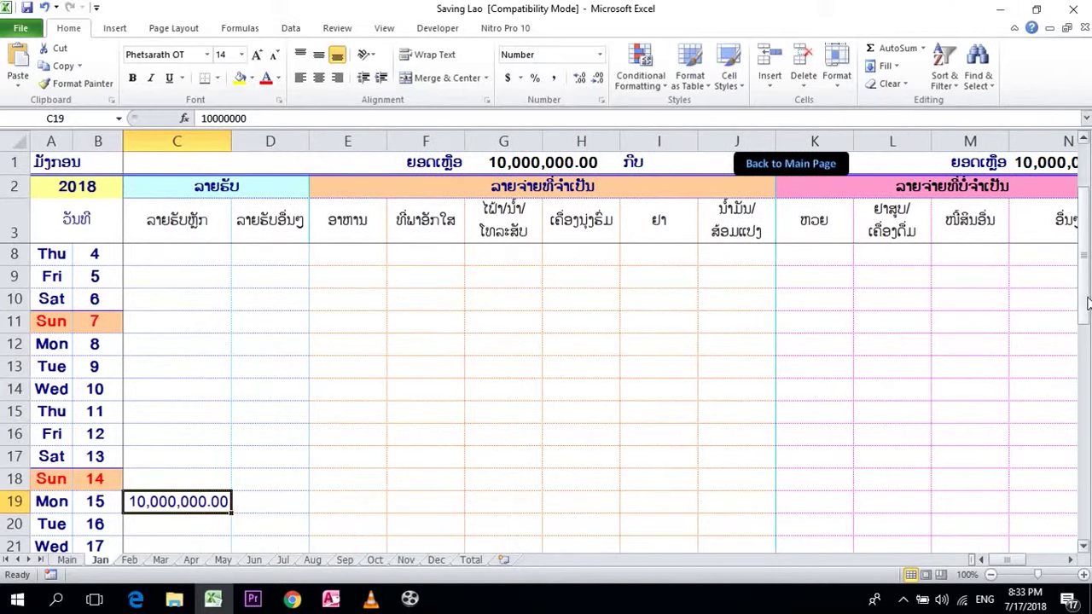
left_click_drag(1087, 304, 1087, 309)
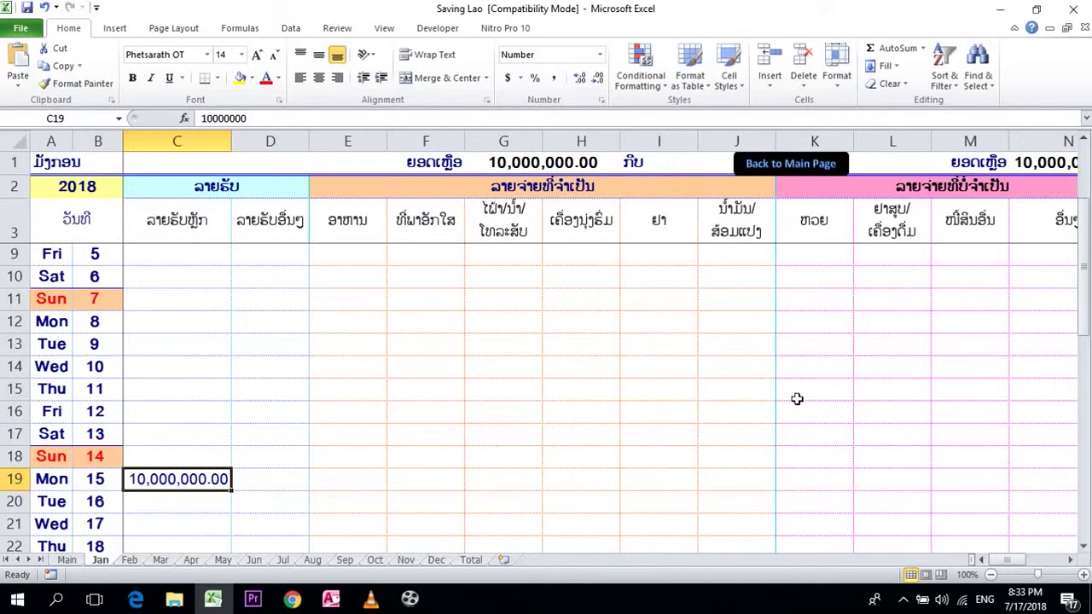
Enter a 1,000,000 expense in K14 for January 10 and autofit column K
left_click(810, 366)
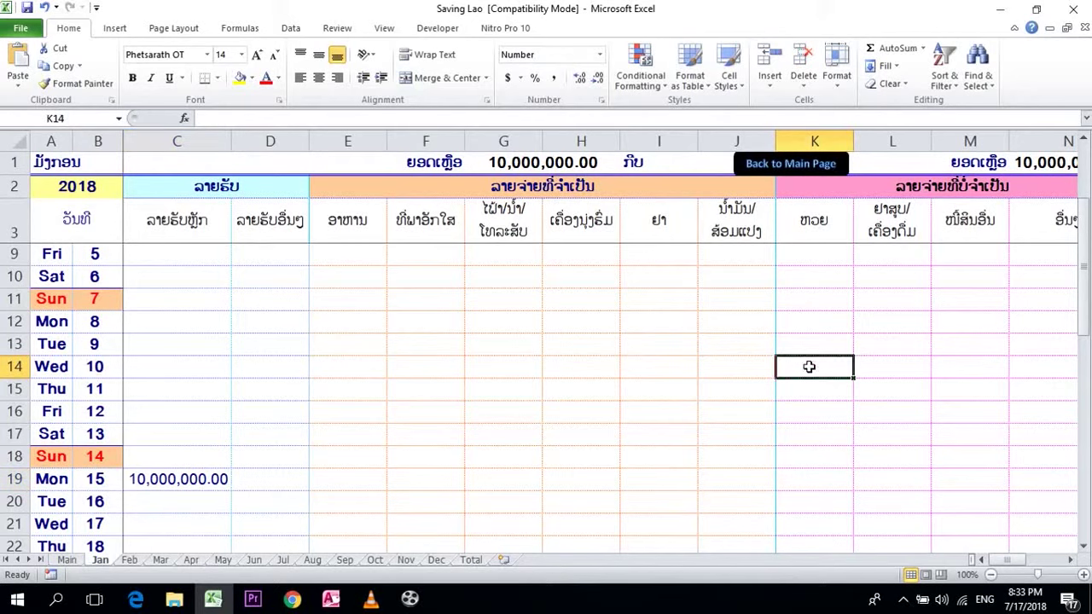
type("1000000")
key("Return")
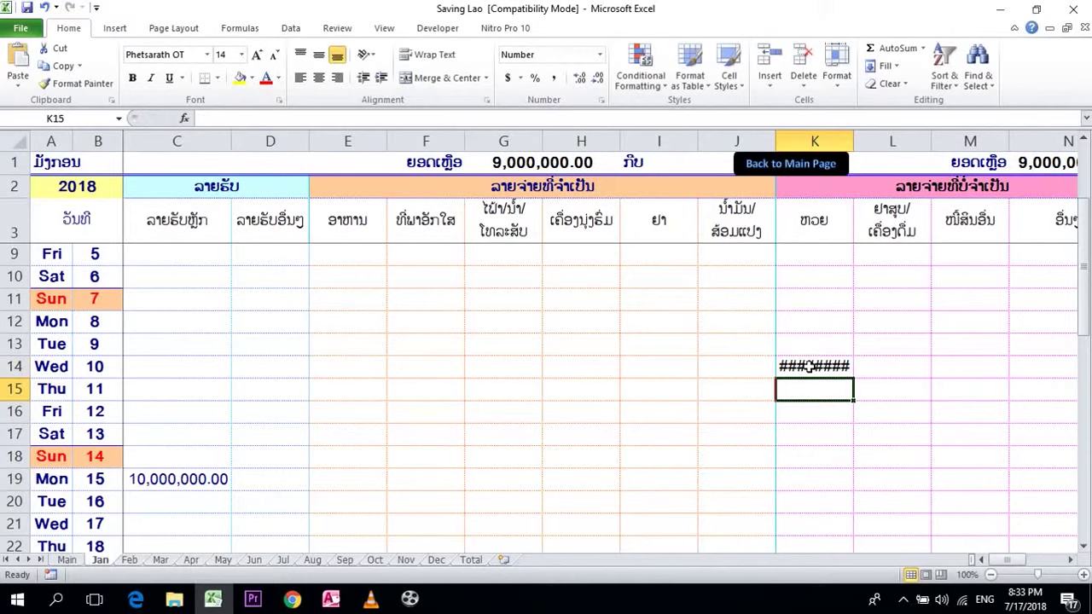
double_click(853, 141)
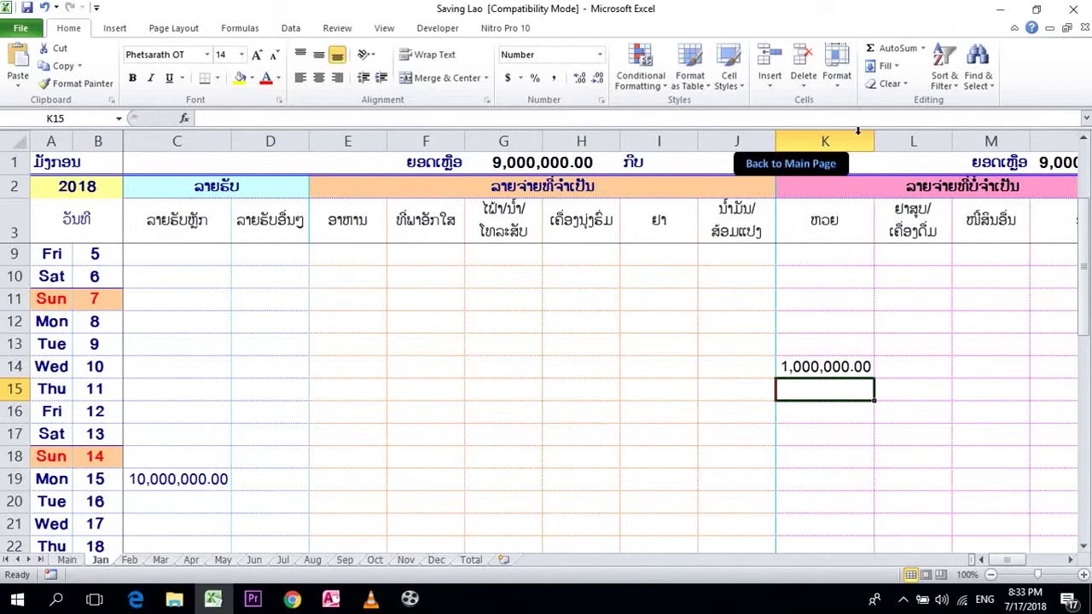
left_click(521, 167)
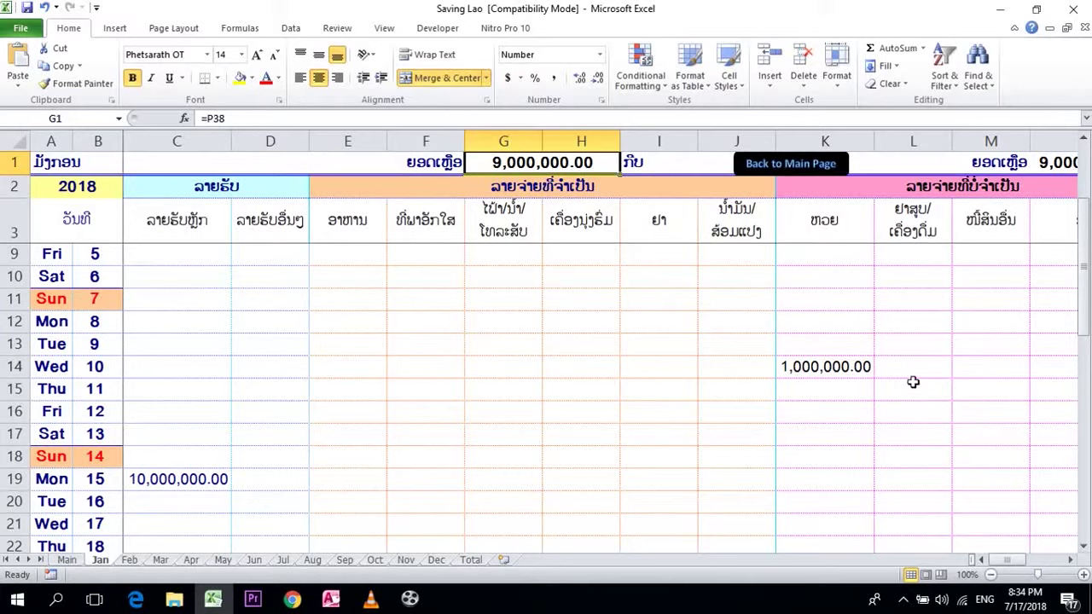
Enter a 300,000 expense in L20 for January 16 and autofit column L
left_click(15, 503)
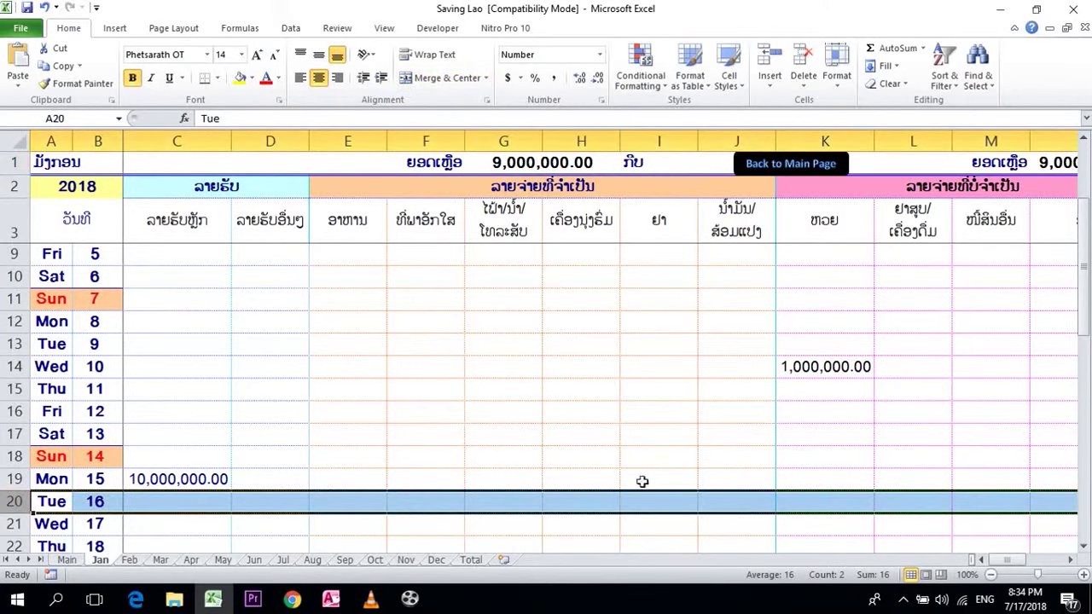
left_click(927, 508)
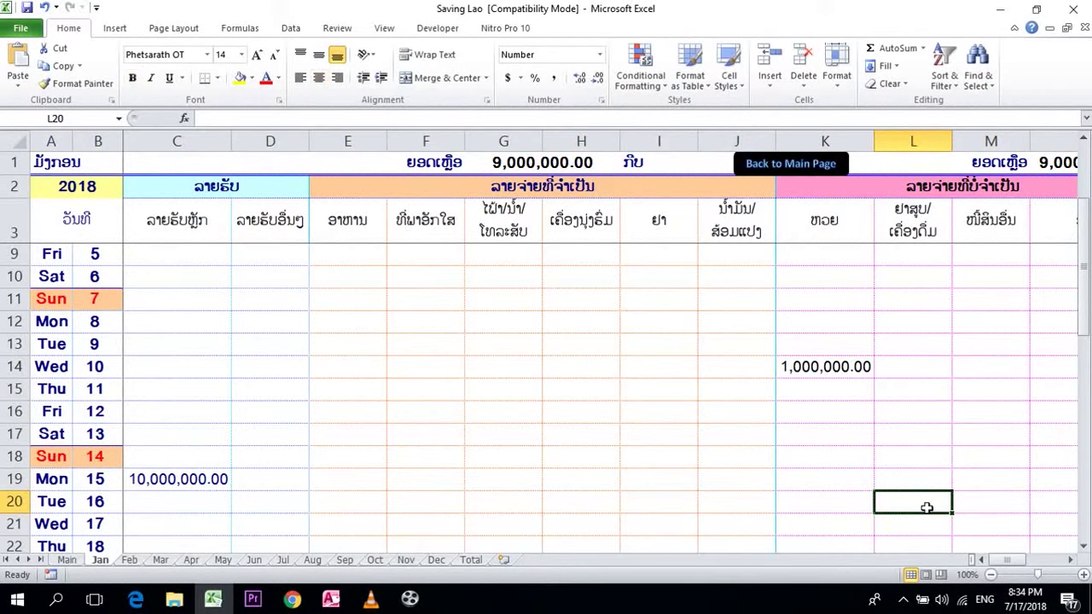
type("30000")
key("Return")
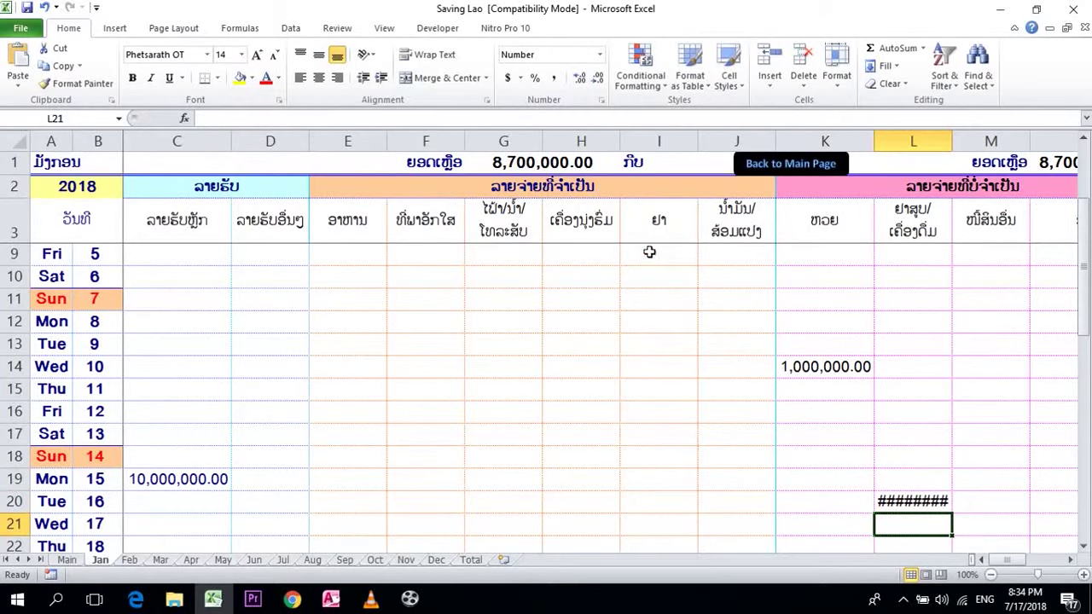
double_click(953, 143)
left_click_drag(1085, 294, 1089, 382)
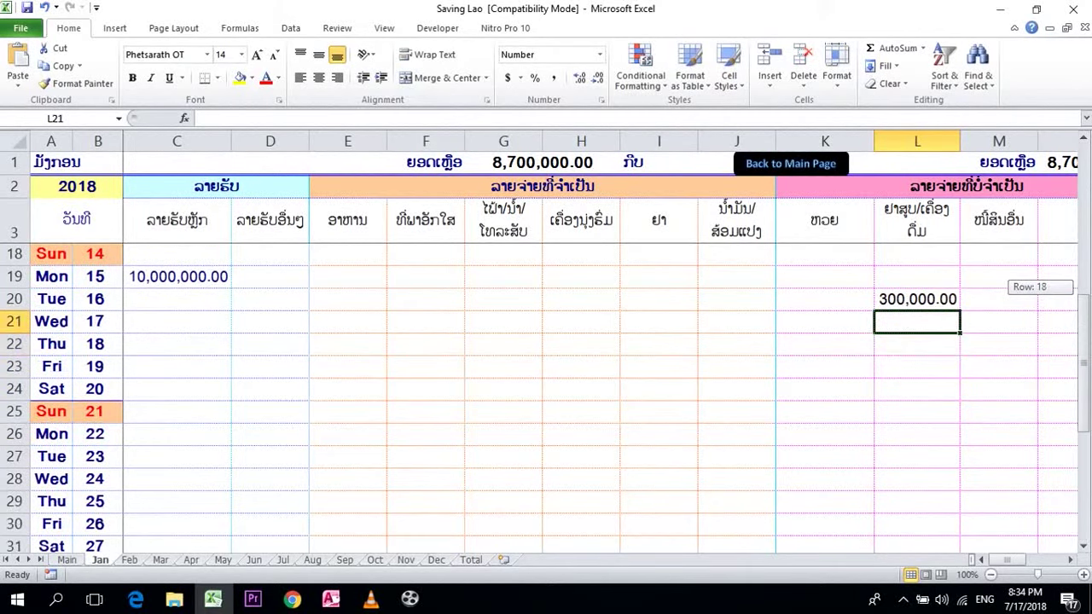
left_click_drag(1088, 375, 1087, 367)
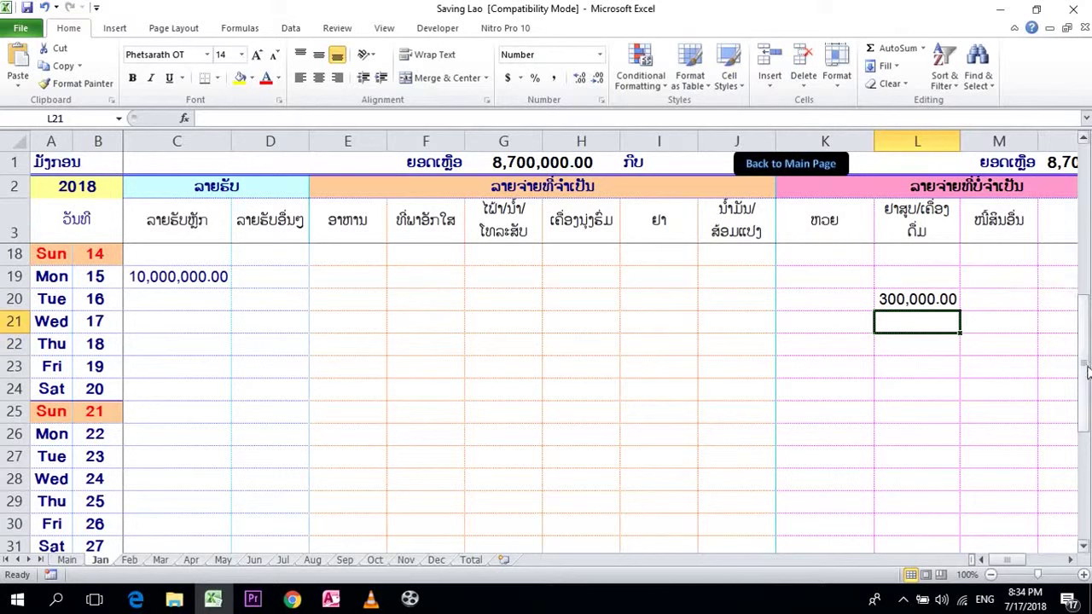
left_click_drag(1085, 366, 1087, 431)
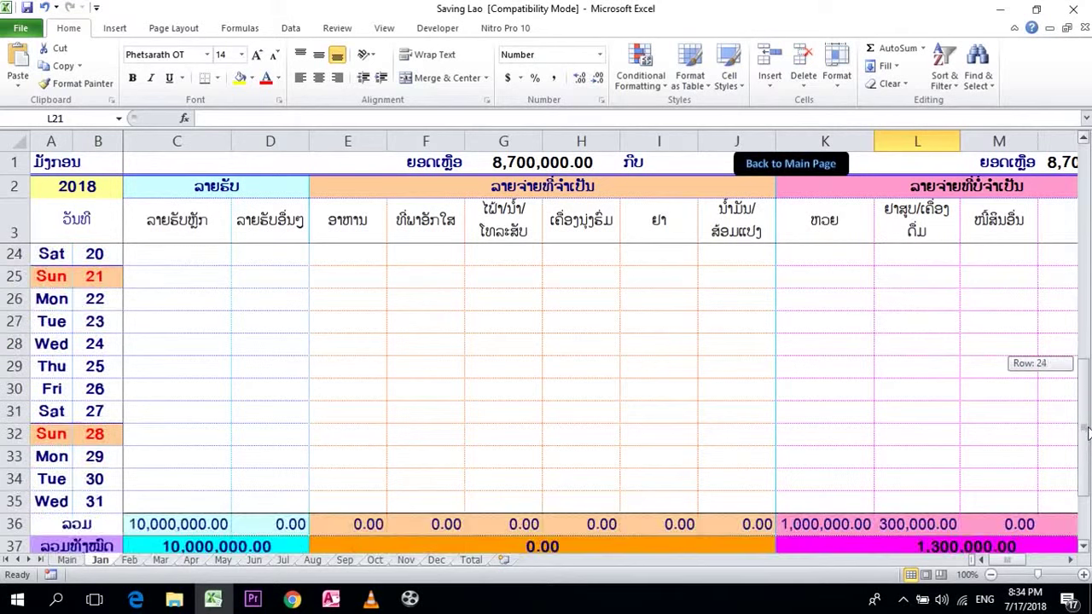
left_click_drag(1087, 430, 1086, 427)
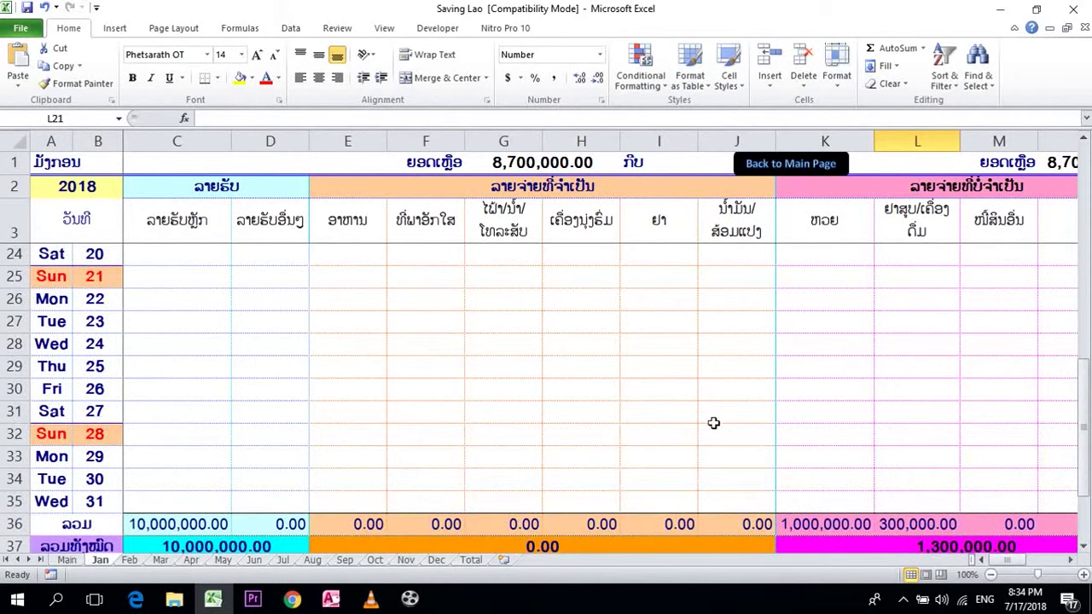
left_click(722, 367)
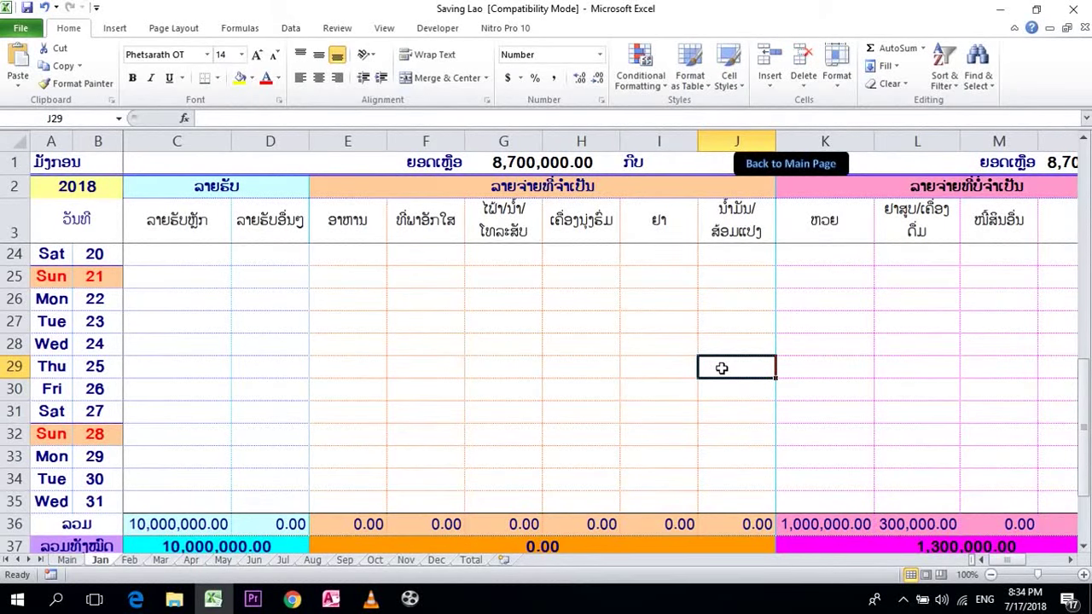
Enter 10,000,000 in J29, autofit column J, then delete the entry again
type("10")
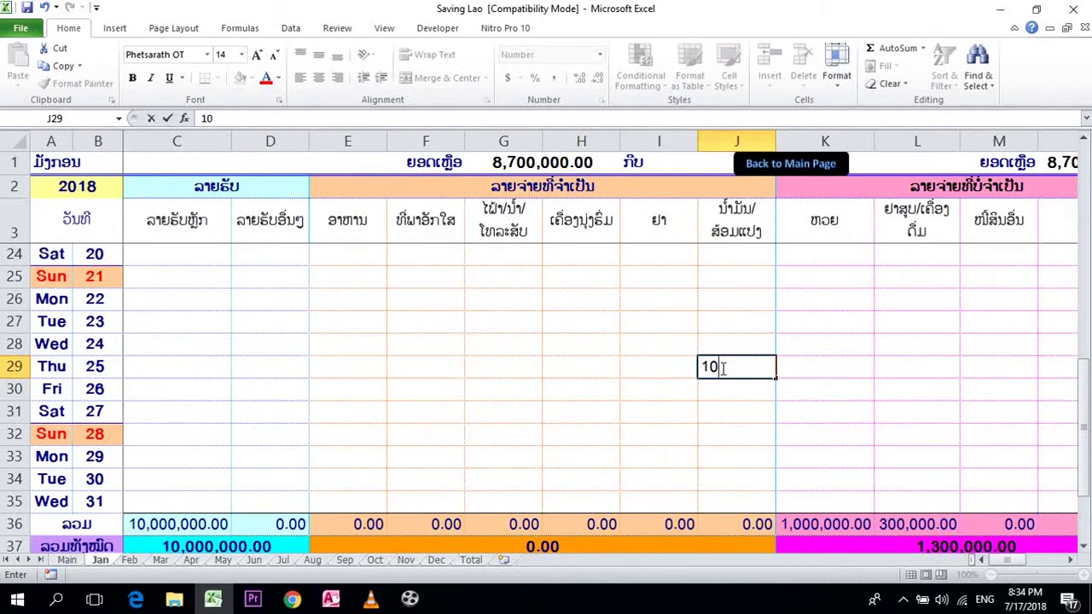
type("000")
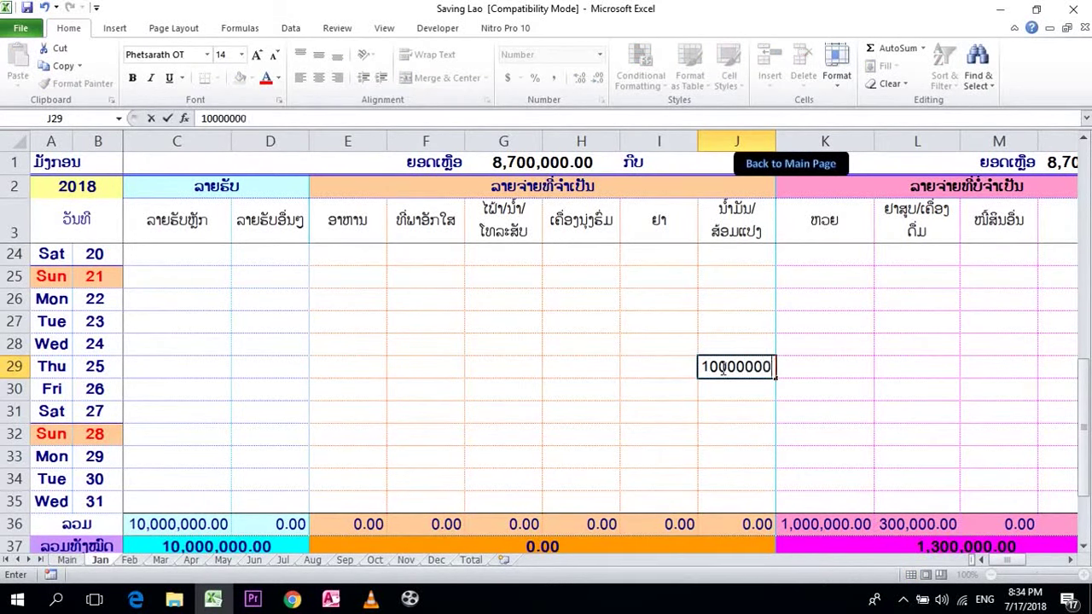
type("0")
key("Return")
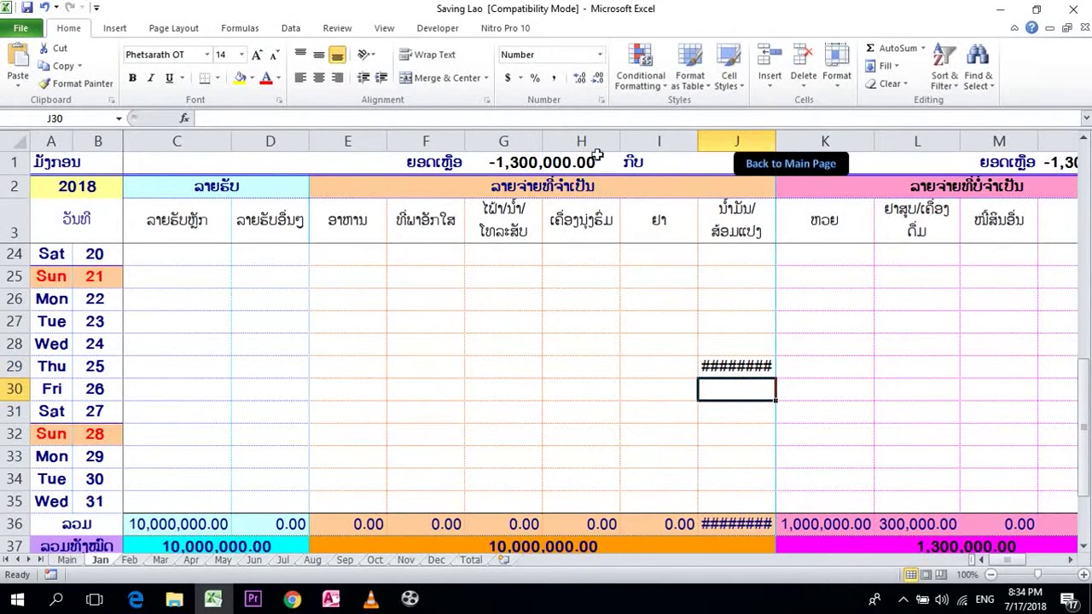
left_click(508, 163)
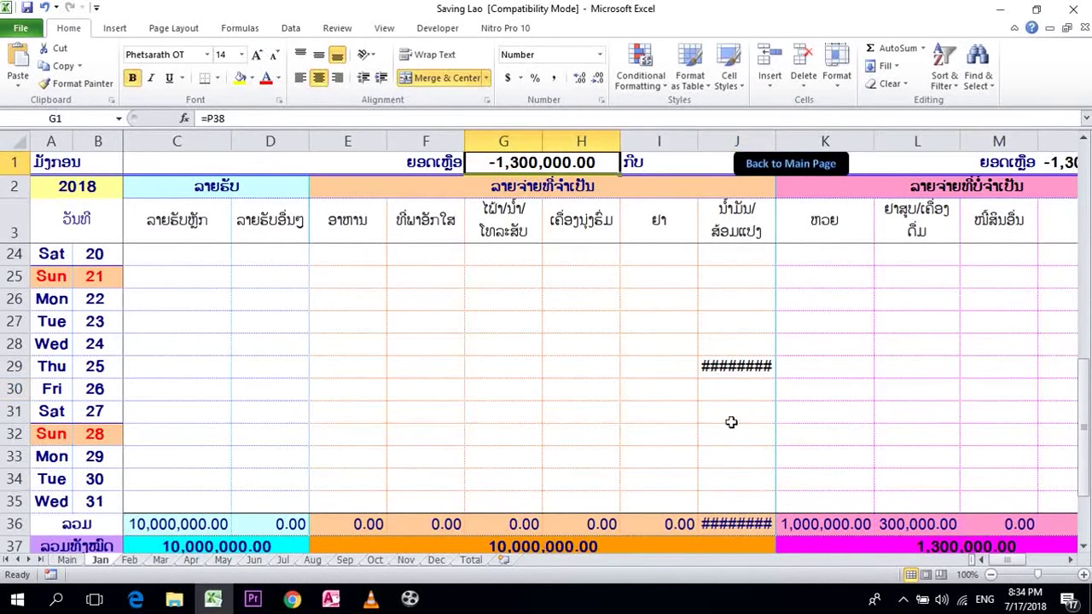
double_click(775, 133)
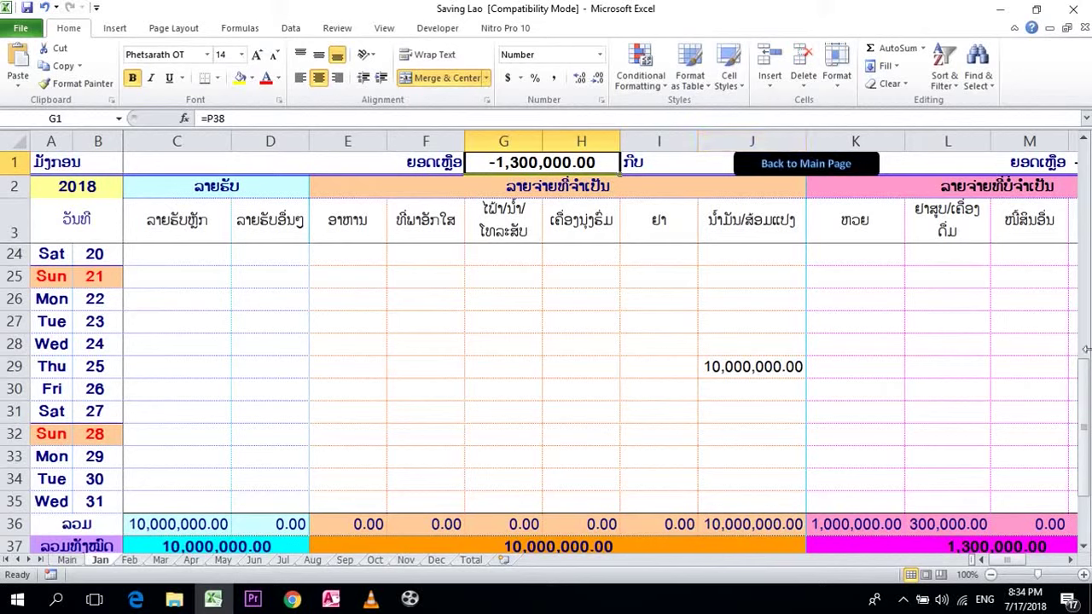
left_click_drag(1085, 377, 1084, 368)
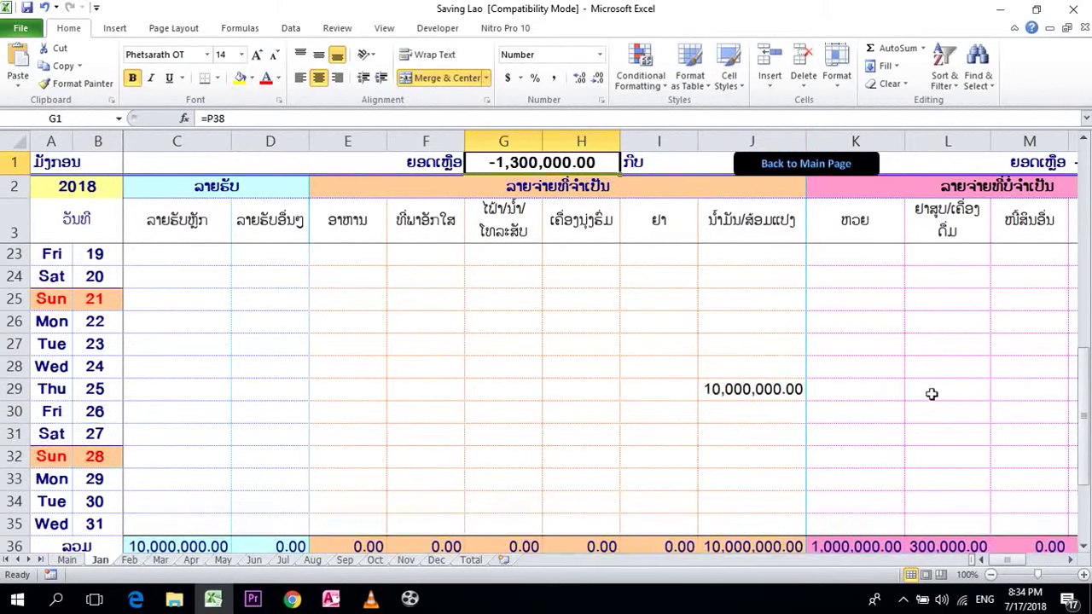
left_click(751, 393)
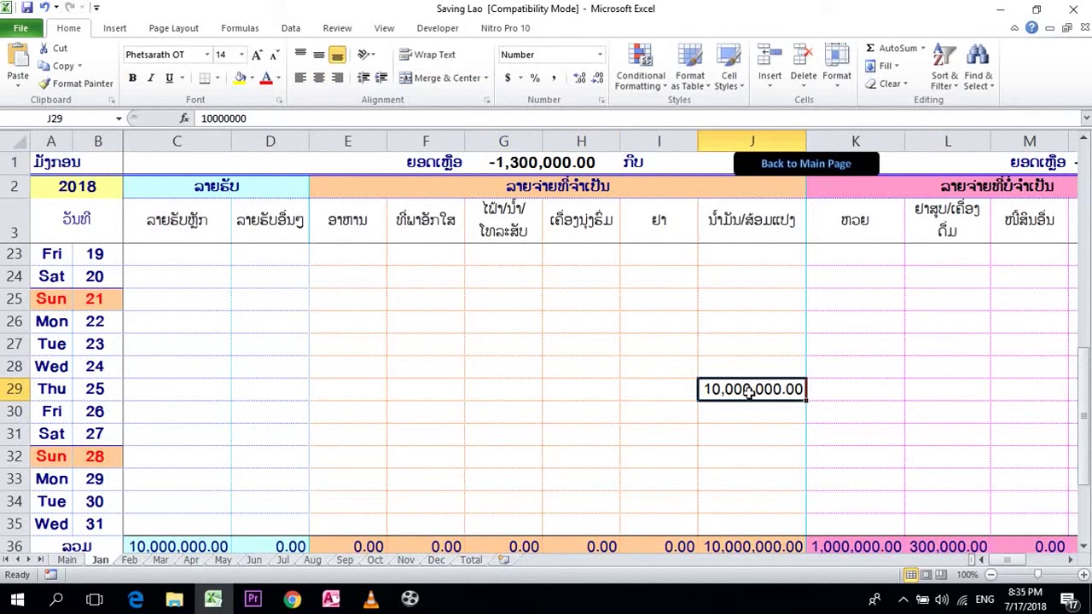
key("Delete")
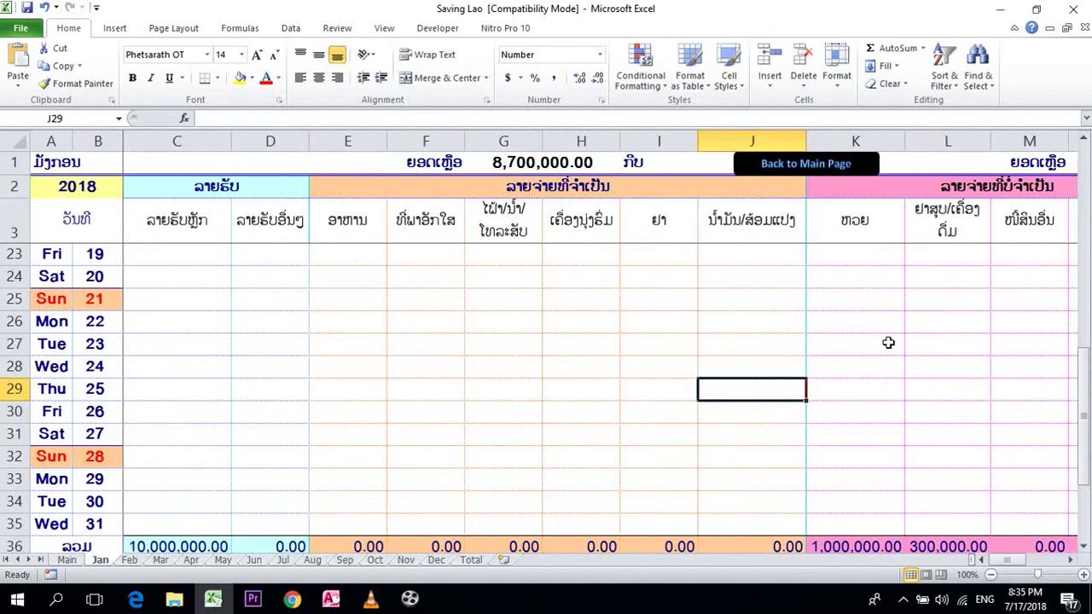
left_click_drag(1080, 374, 1082, 408)
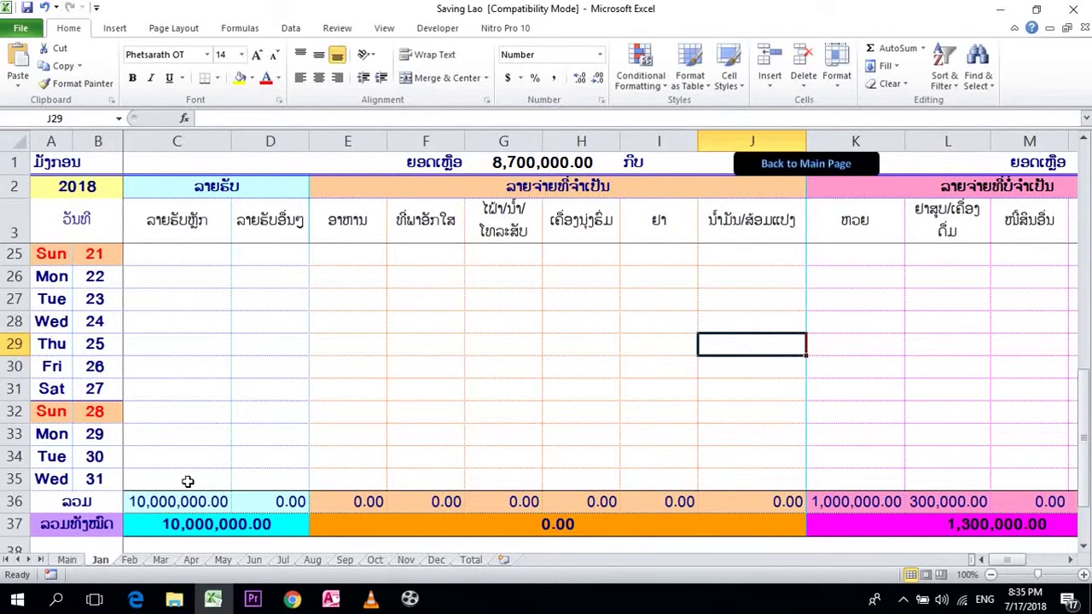
Look over the Feb sheet, then go back to the Main page
left_click(132, 562)
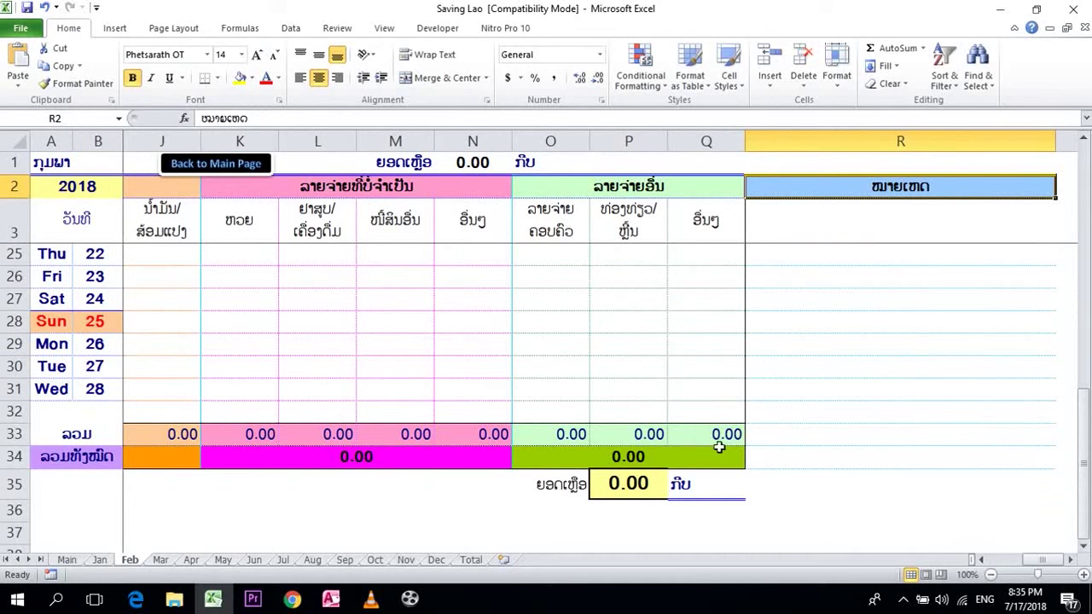
left_click_drag(1085, 410, 1084, 255)
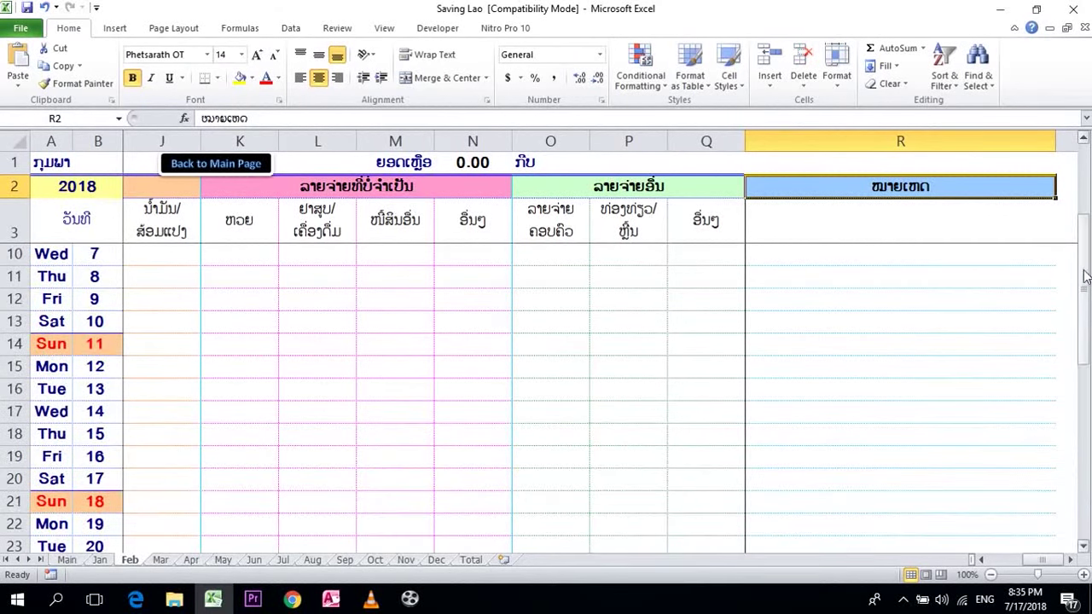
left_click(1003, 561)
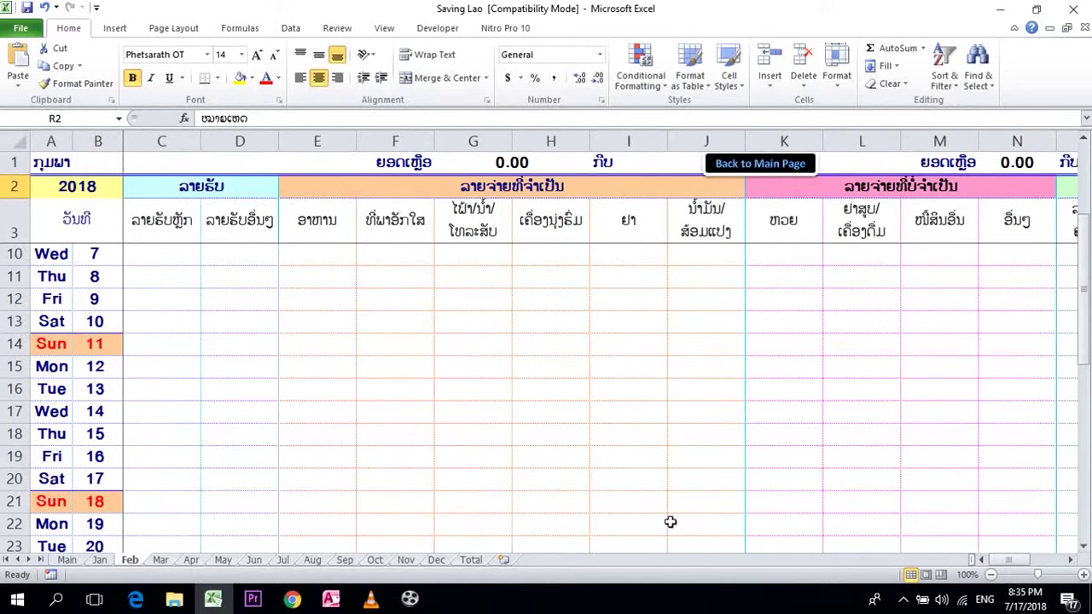
left_click(744, 169)
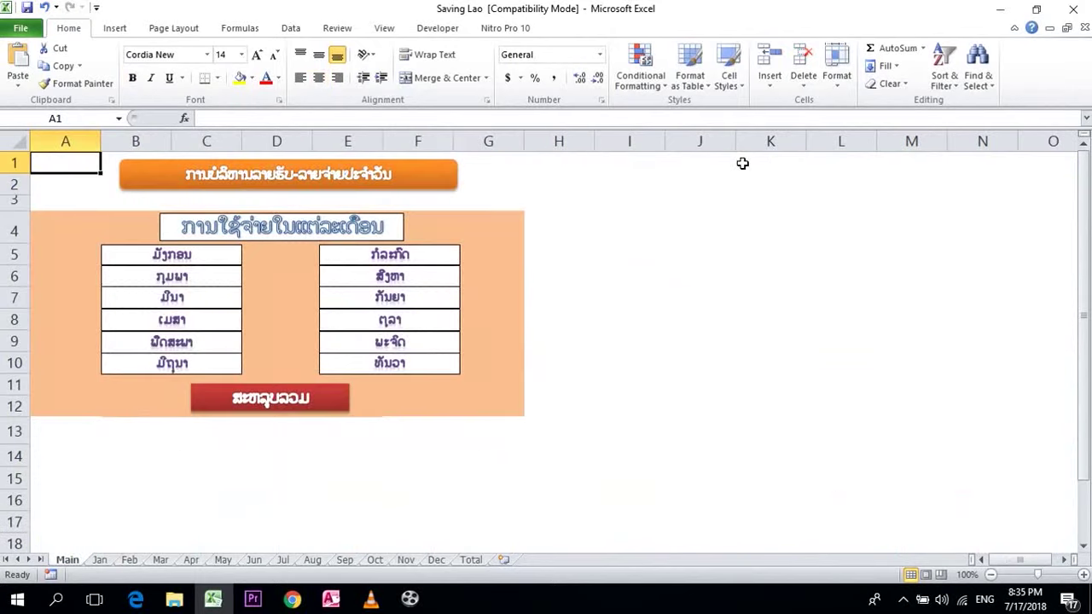
Open the March sheet, scroll to its top-left, then return to Main
left_click(169, 299)
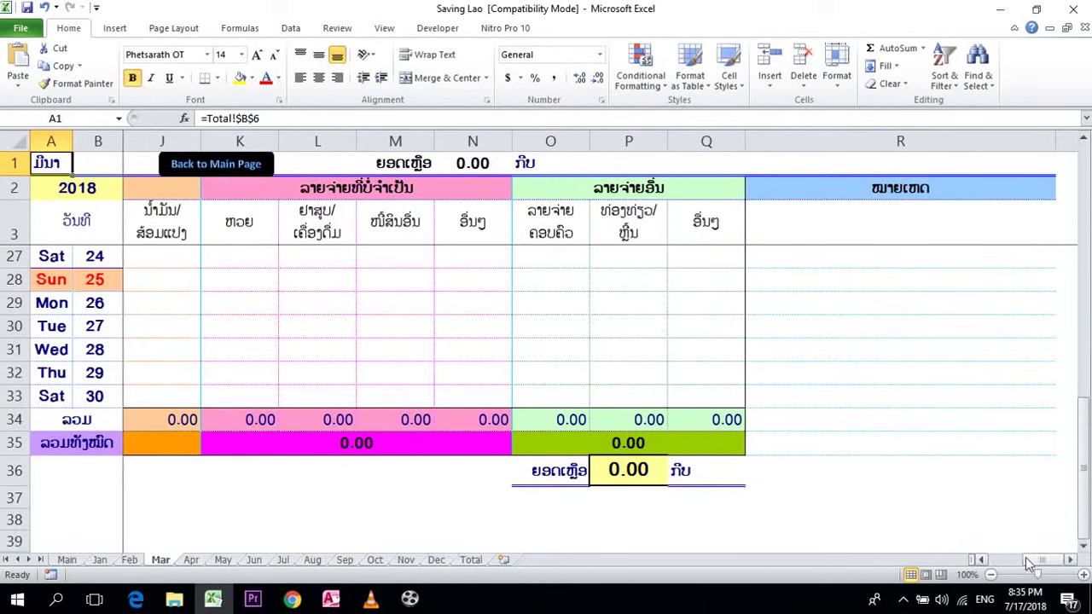
left_click_drag(1042, 559, 1019, 559)
left_click_drag(1082, 426, 1073, 184)
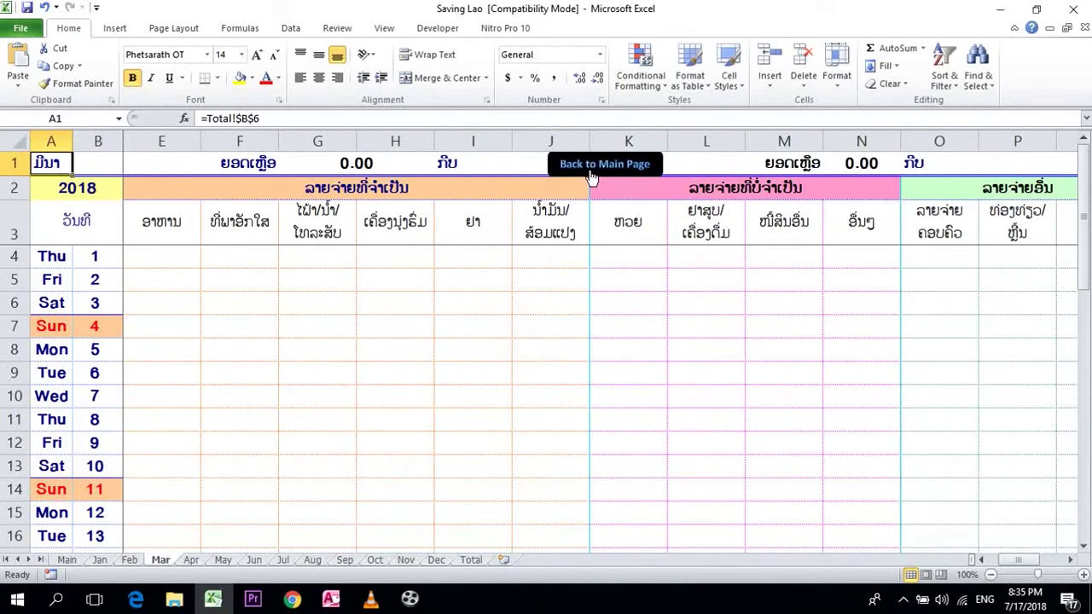
left_click(591, 177)
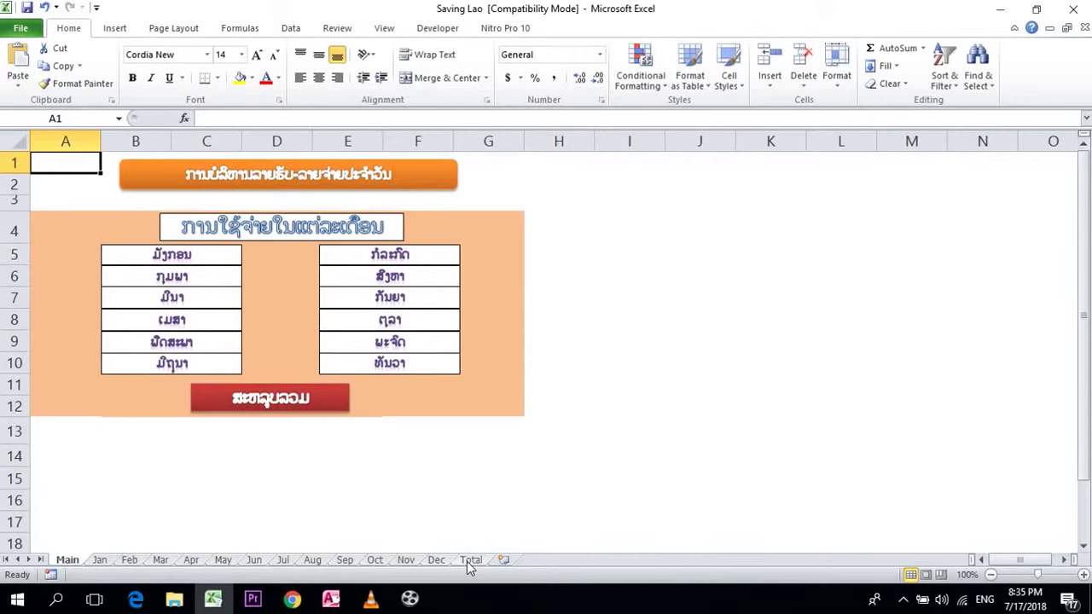
On the Total sheet, autofit columns C, G and F and check January's C4 income figure
left_click(470, 560)
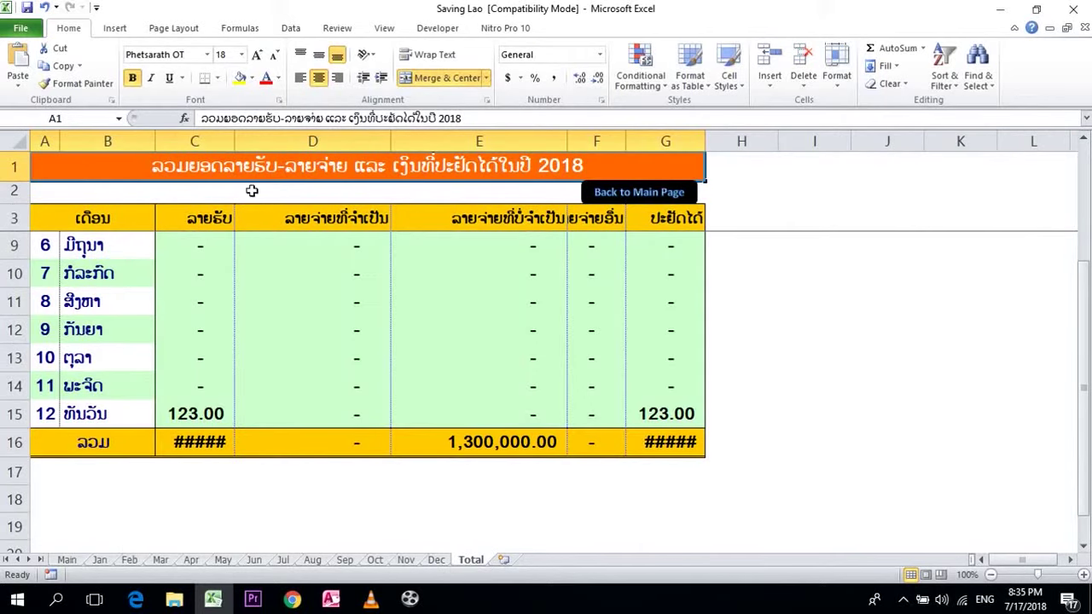
double_click(240, 144)
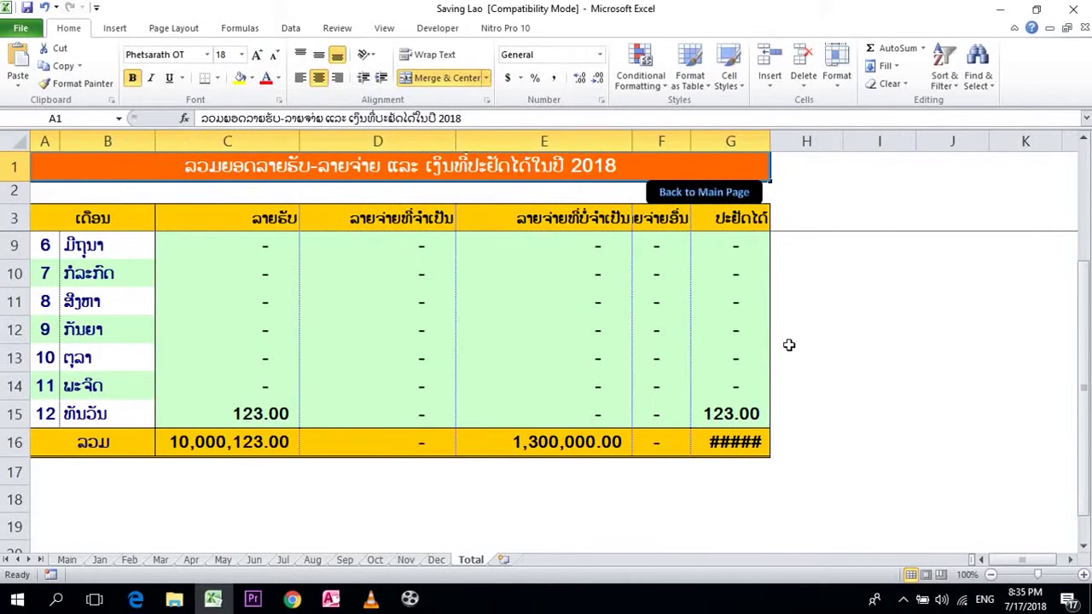
double_click(770, 137)
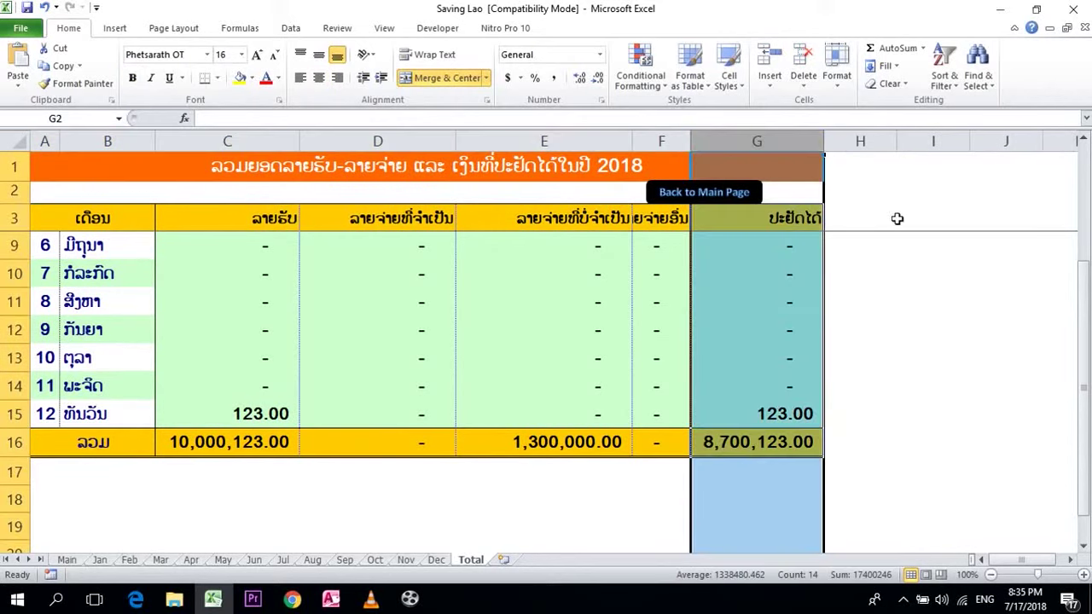
left_click_drag(1085, 337, 1081, 232)
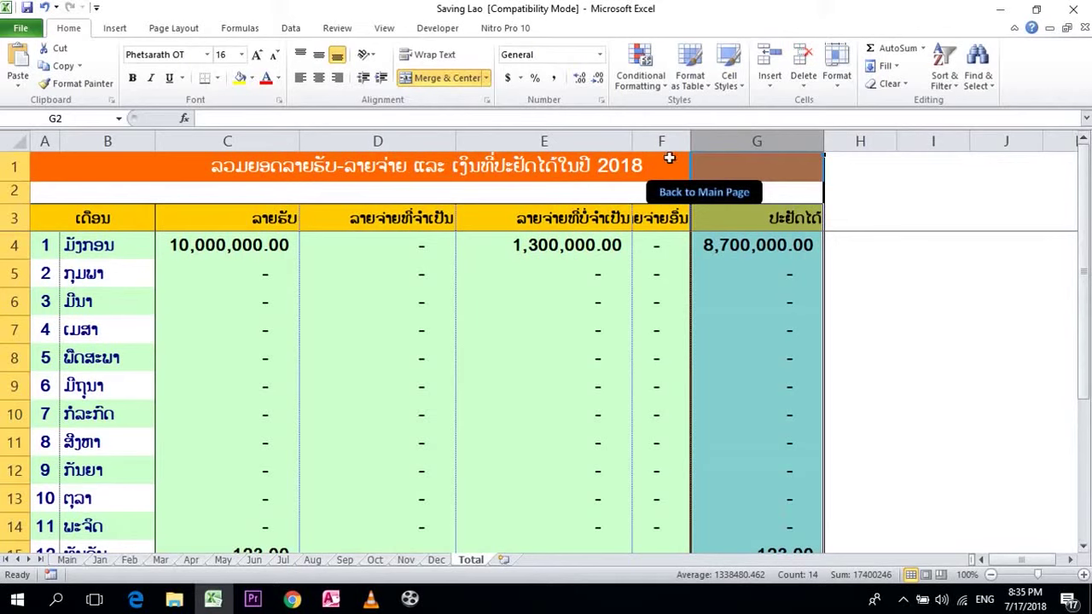
left_click(248, 239)
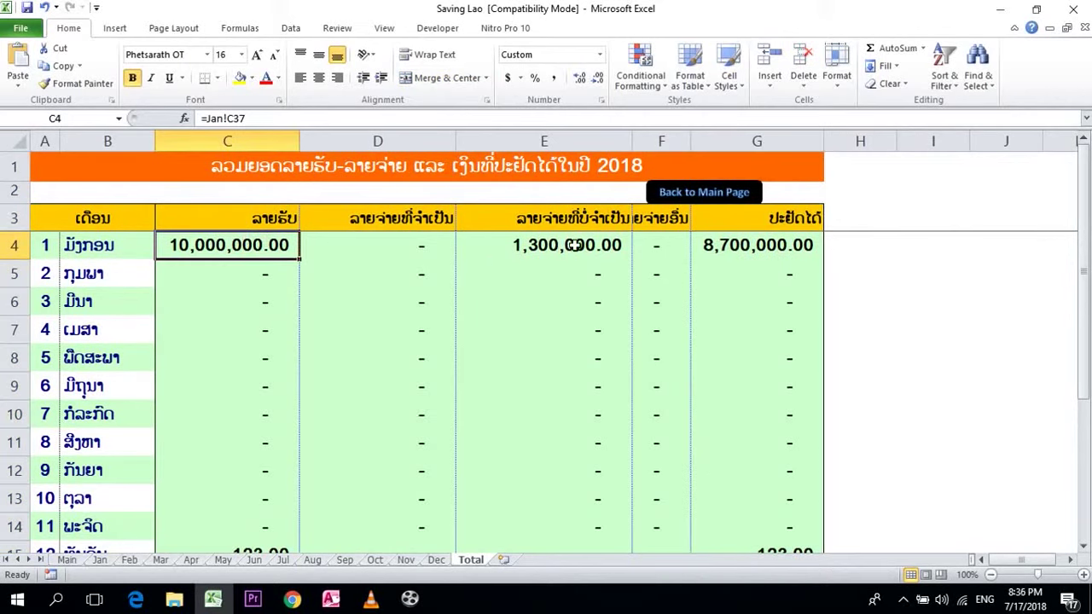
double_click(690, 140)
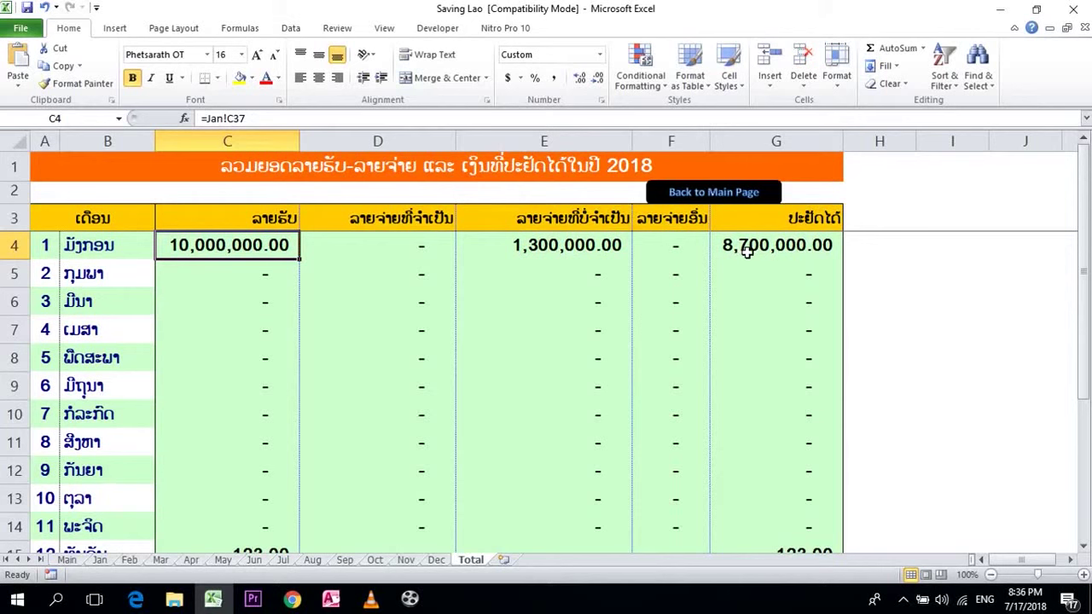
mouse_move(1085, 282)
left_mouse_down()
mouse_move(1087, 306)
mouse_move(1085, 282)
left_mouse_up()
On Feb, enter 10,000,000 income in C13 and 2,000,000 in D17, autofitting columns C and D
left_click(130, 560)
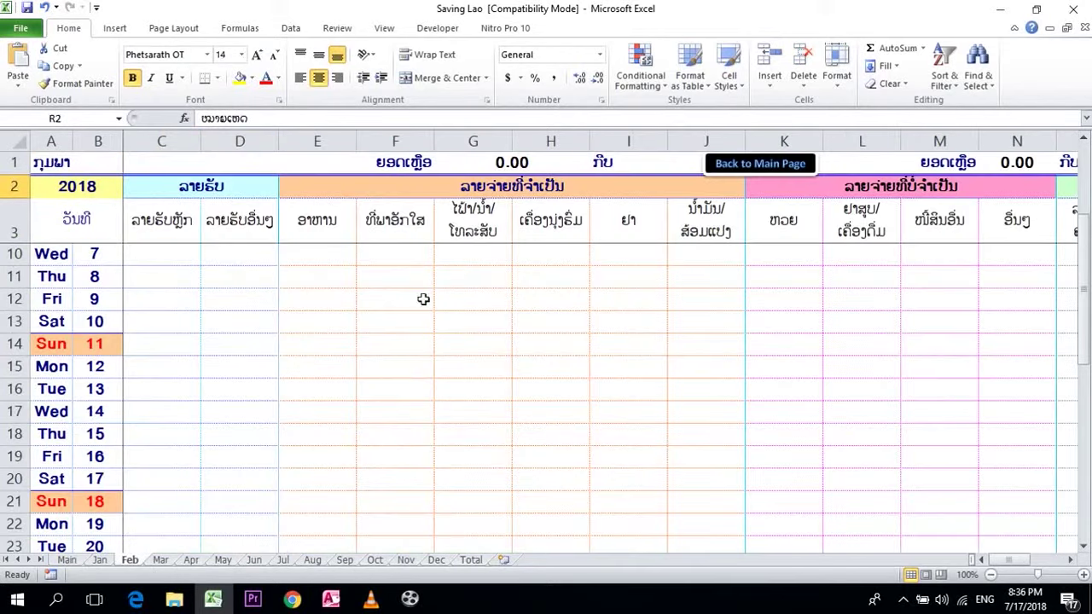
left_click(192, 323)
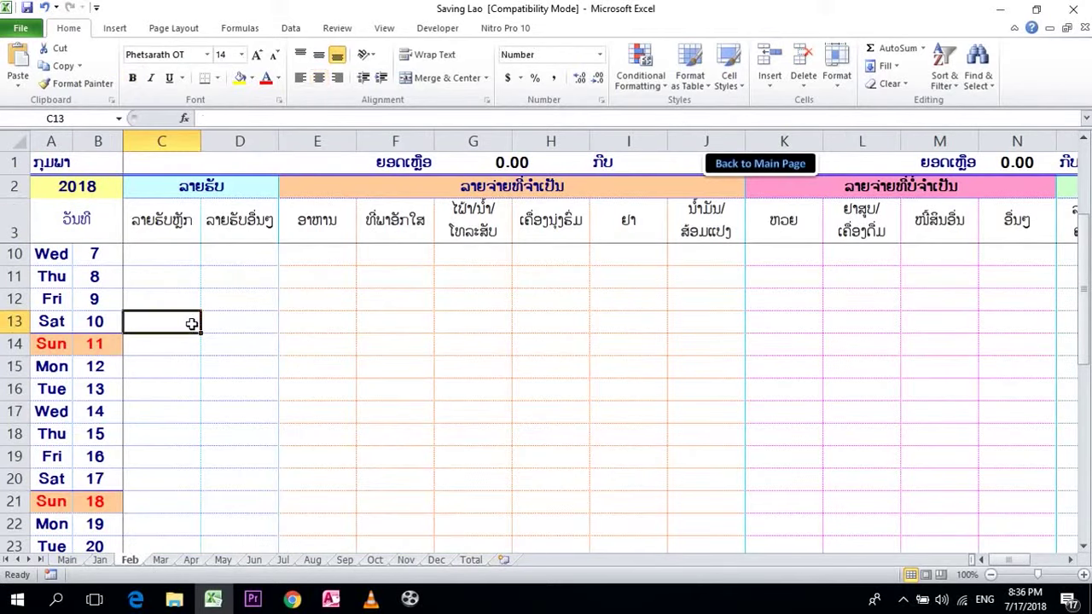
type("10000000")
key("Return")
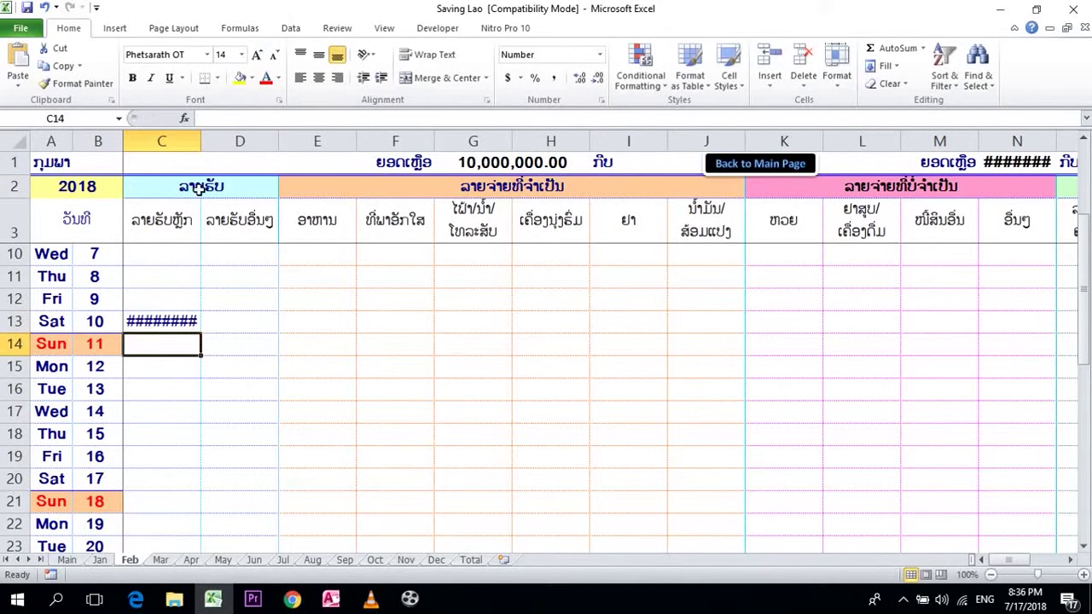
double_click(201, 141)
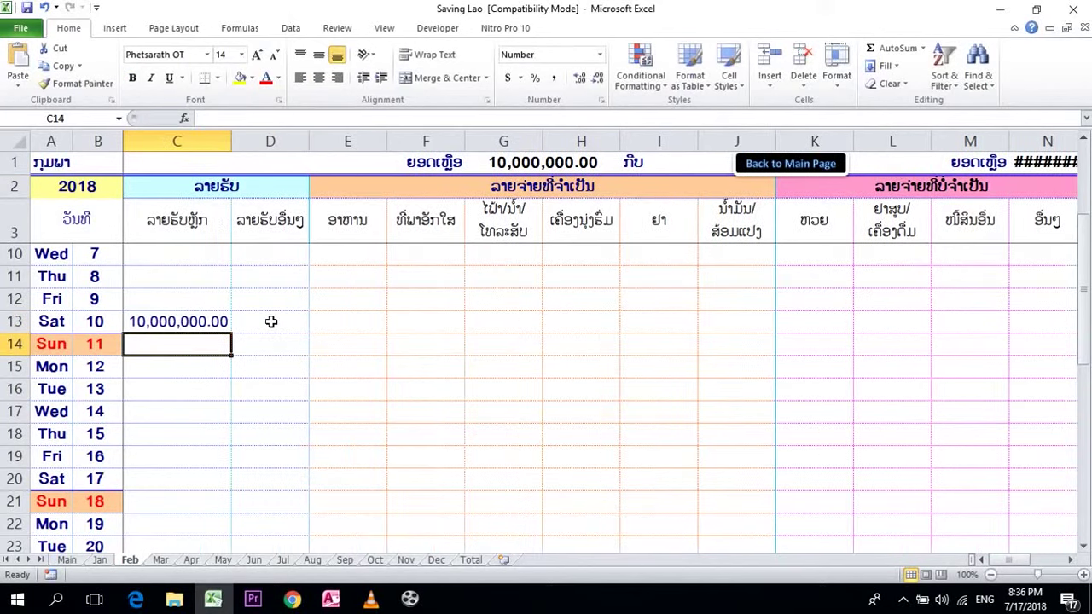
left_click(265, 406)
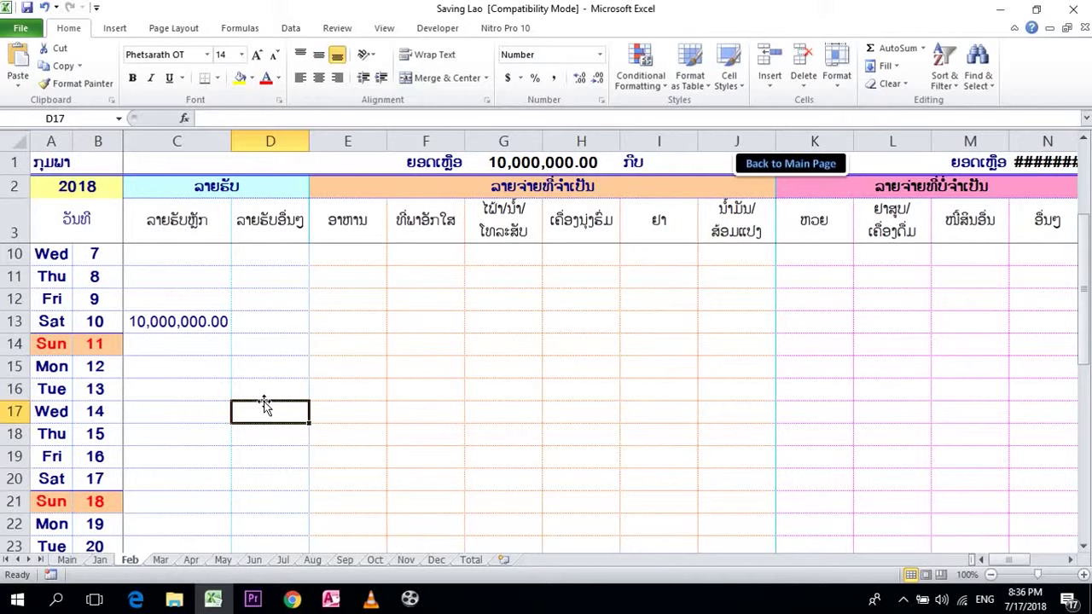
type("20")
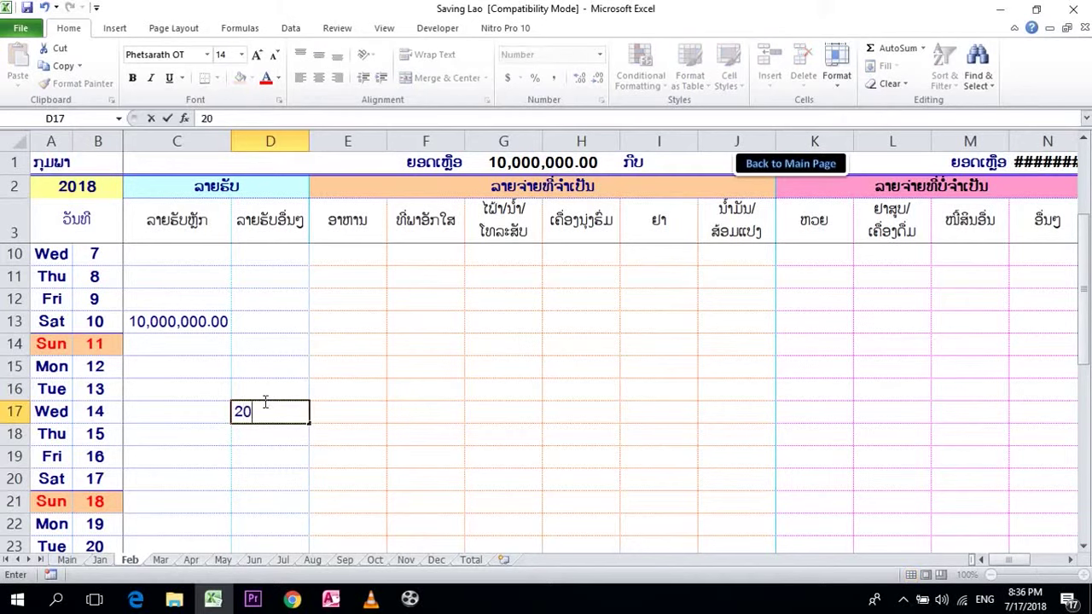
type("00000")
key("Return")
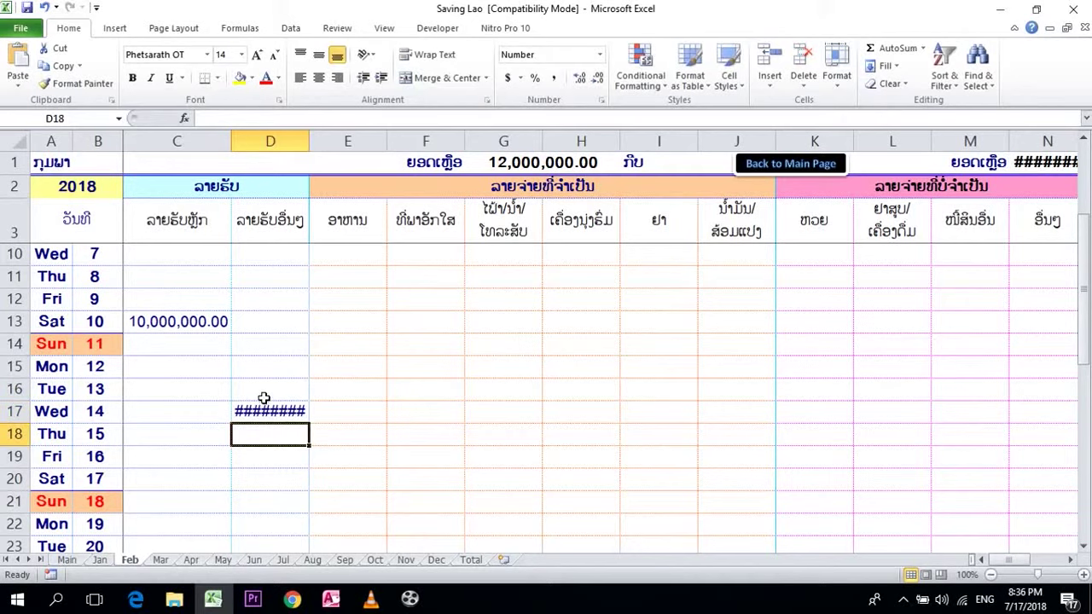
double_click(308, 140)
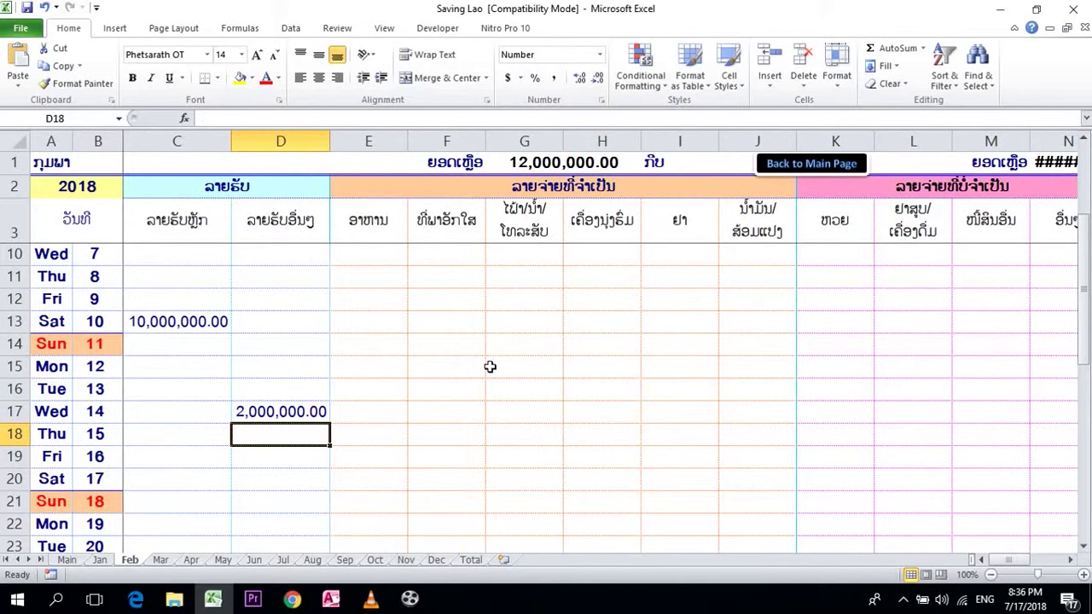
Enter an 800,000 expense in F16, autofit columns F and N, and return to Main
left_click(437, 387)
type("2")
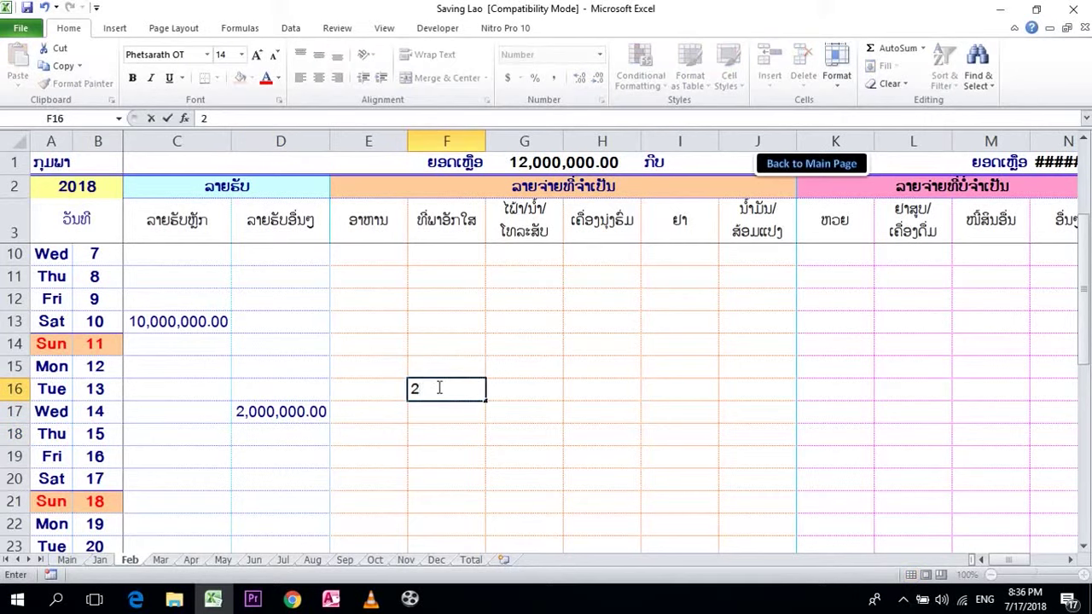
type("800")
type("000")
key("Return")
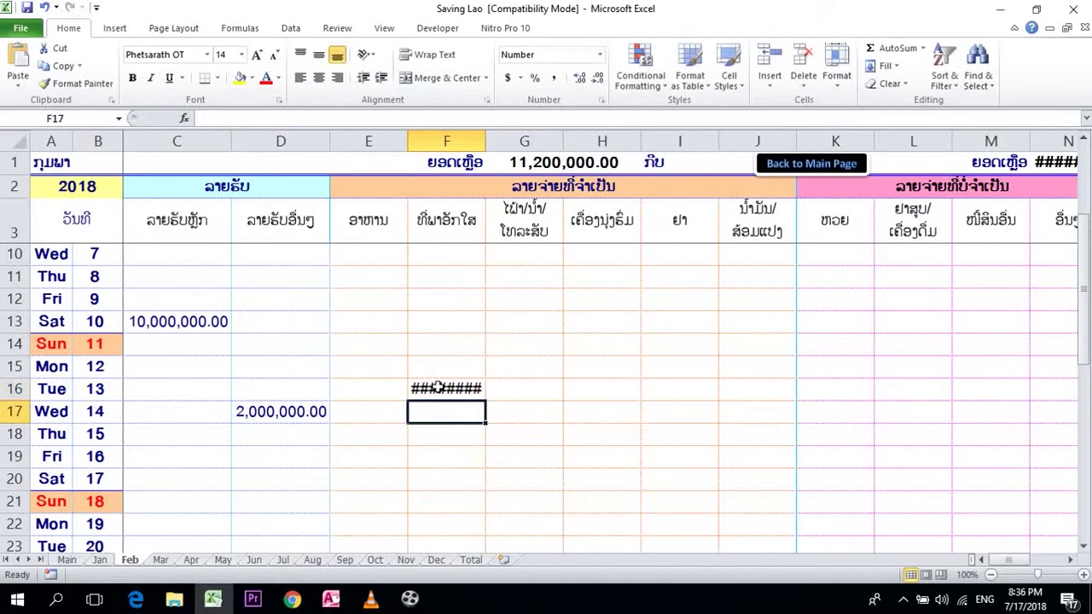
double_click(481, 149)
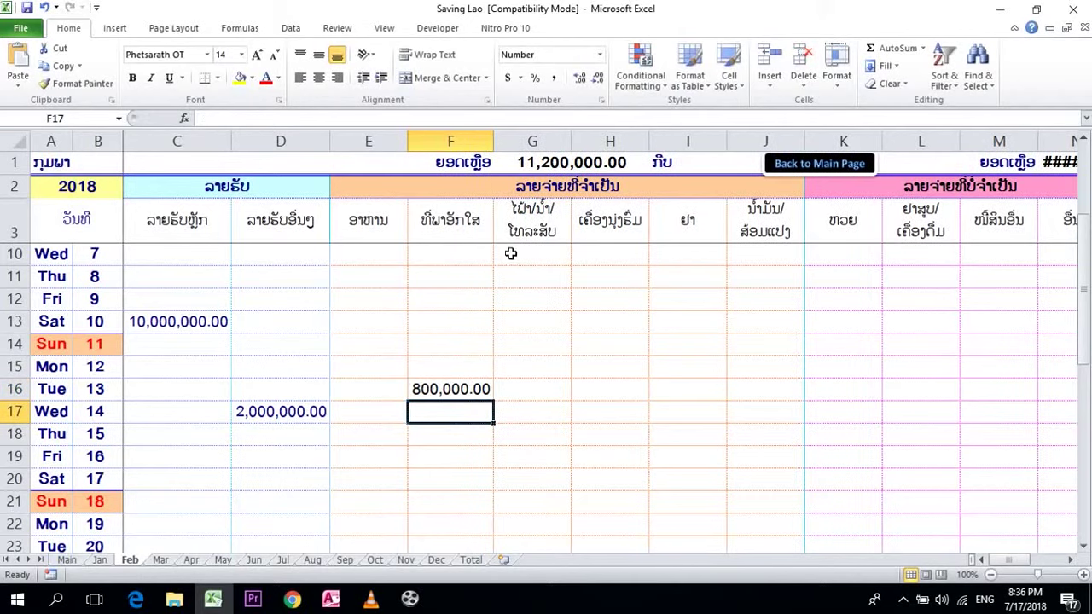
left_click_drag(1008, 560, 1045, 560)
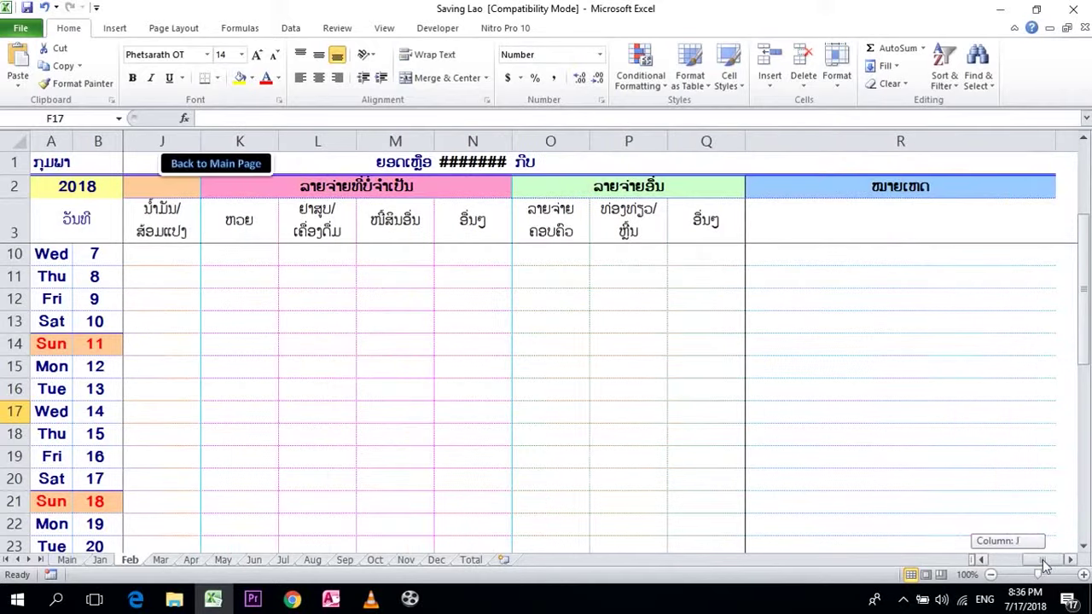
double_click(511, 137)
left_click(207, 162)
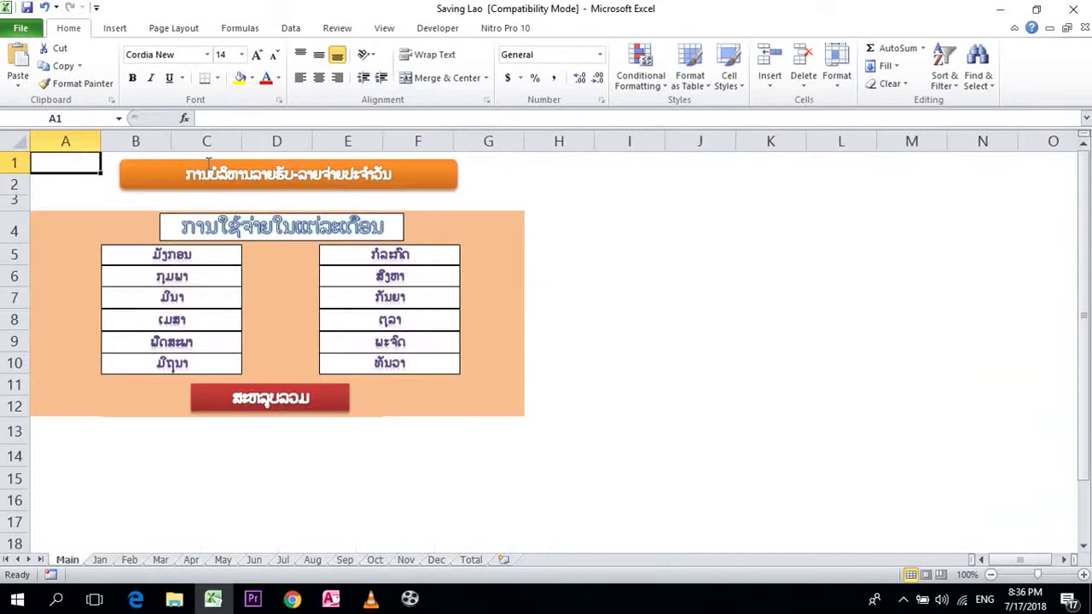
Autofit the Total sheet's savings column G, review the C5, D5 and row 16 formulas, narrow column B and save
left_click(270, 400)
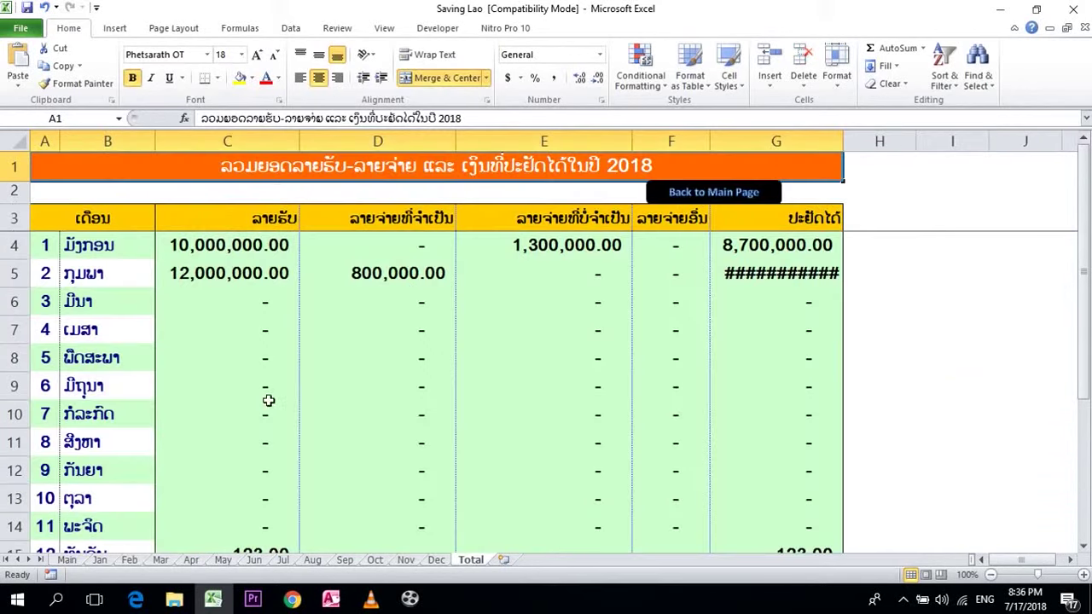
double_click(844, 140)
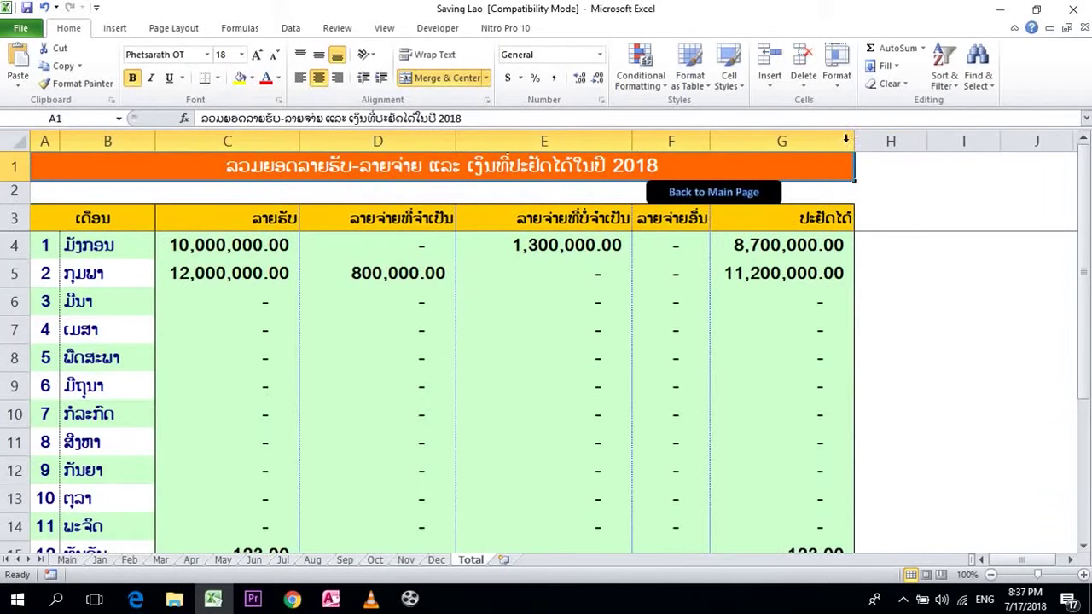
left_click(206, 279)
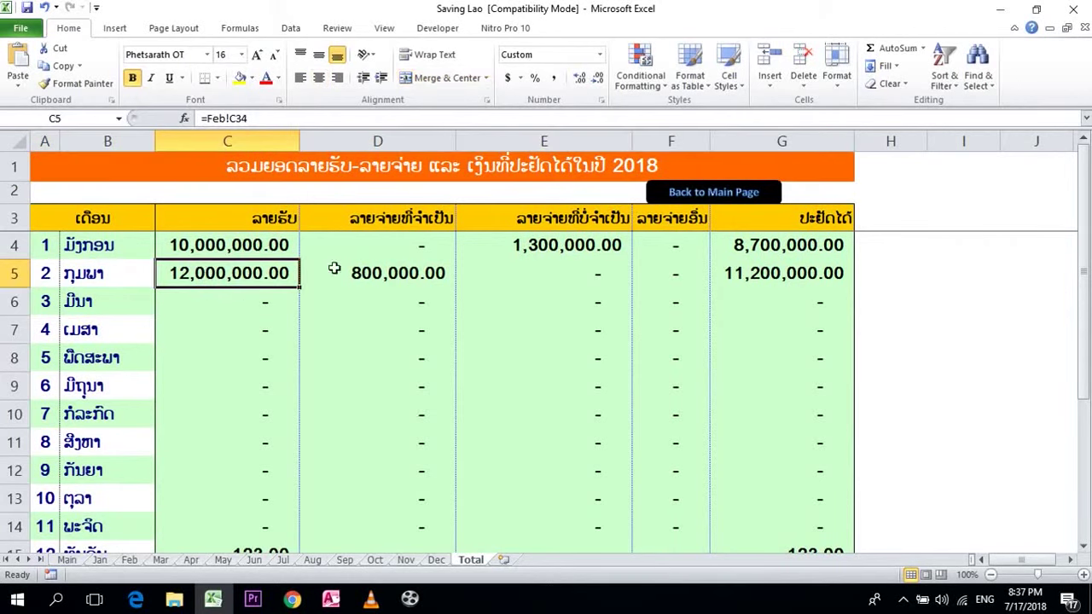
left_click(394, 278)
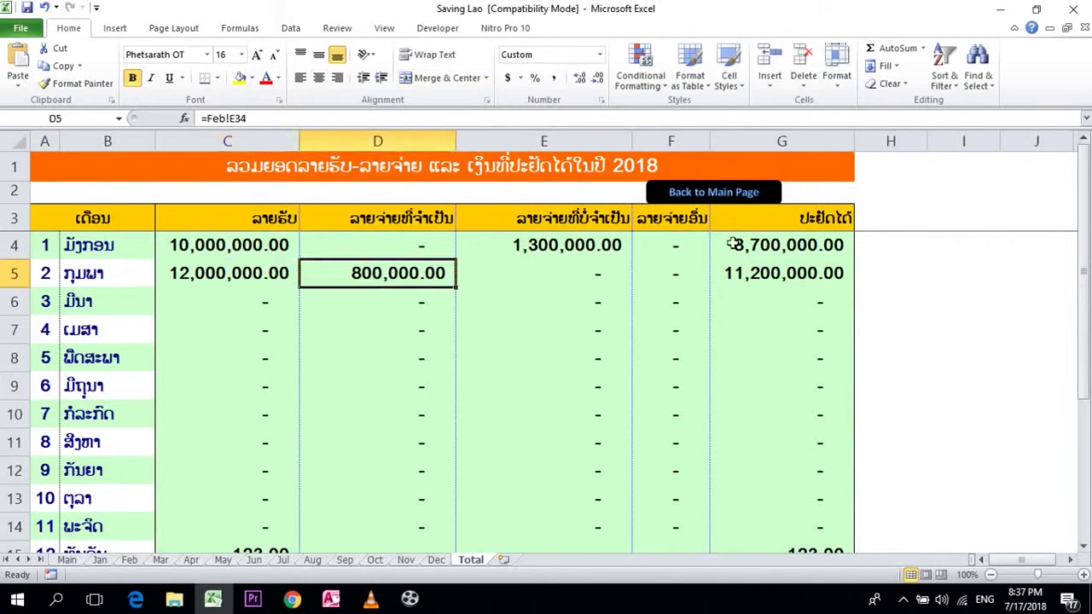
left_click_drag(1081, 217, 1081, 308)
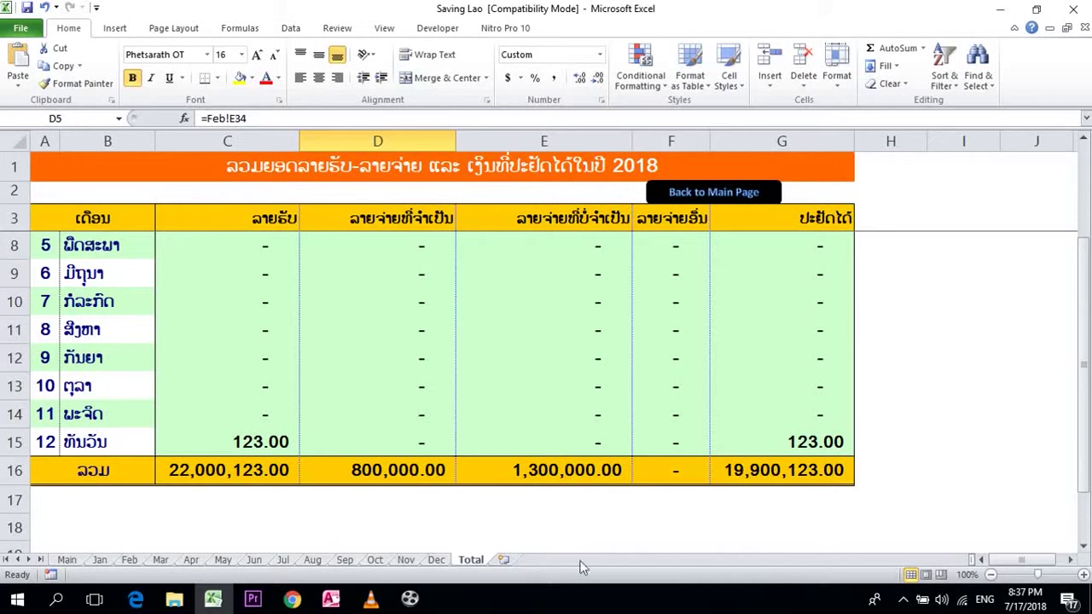
left_click(518, 464)
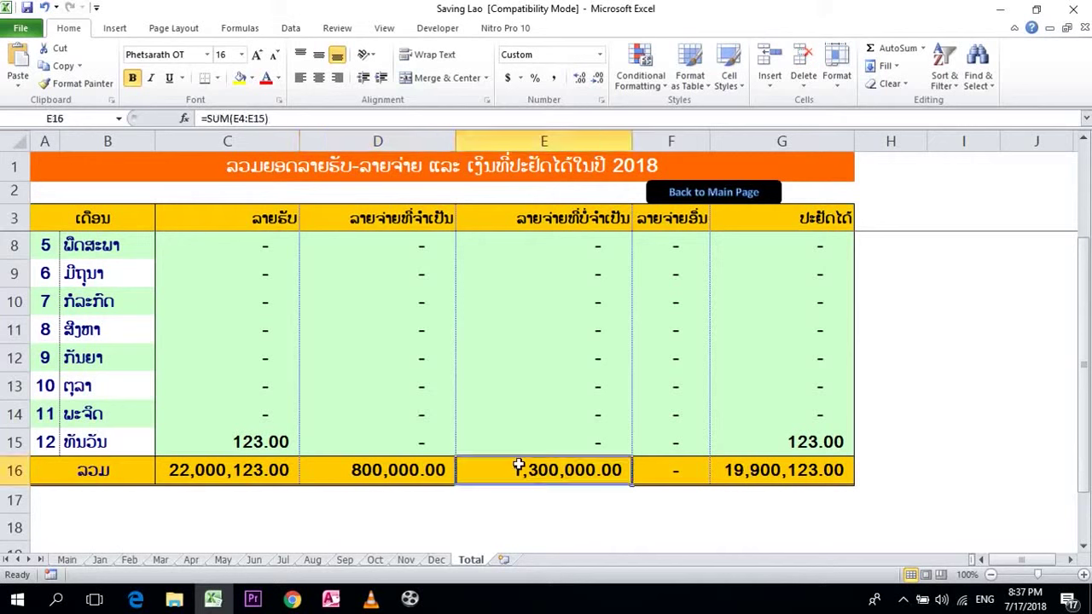
left_click(226, 474)
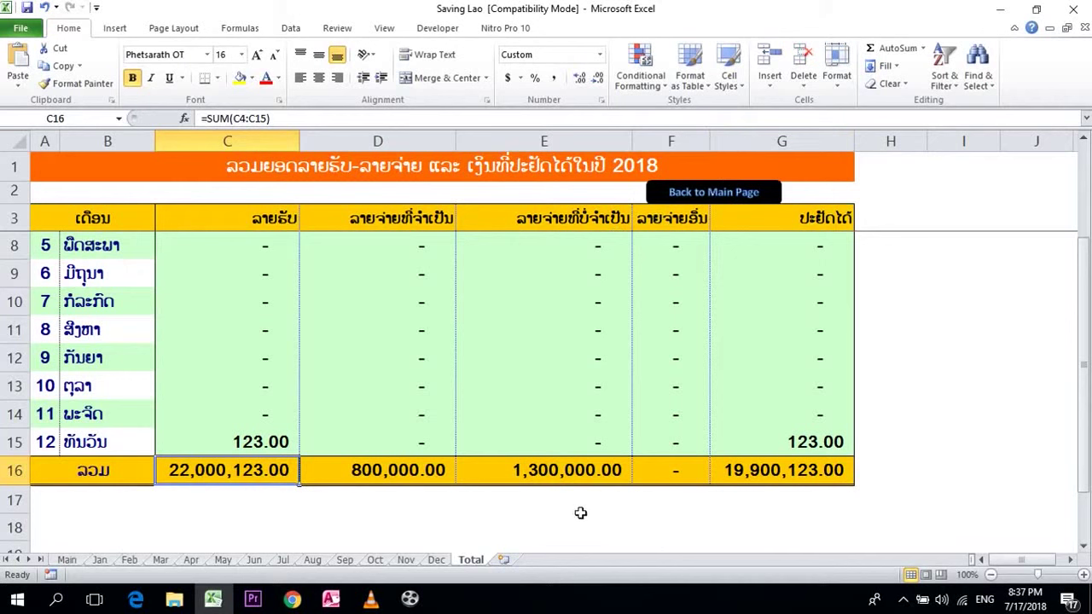
left_click(544, 476)
left_click(407, 480)
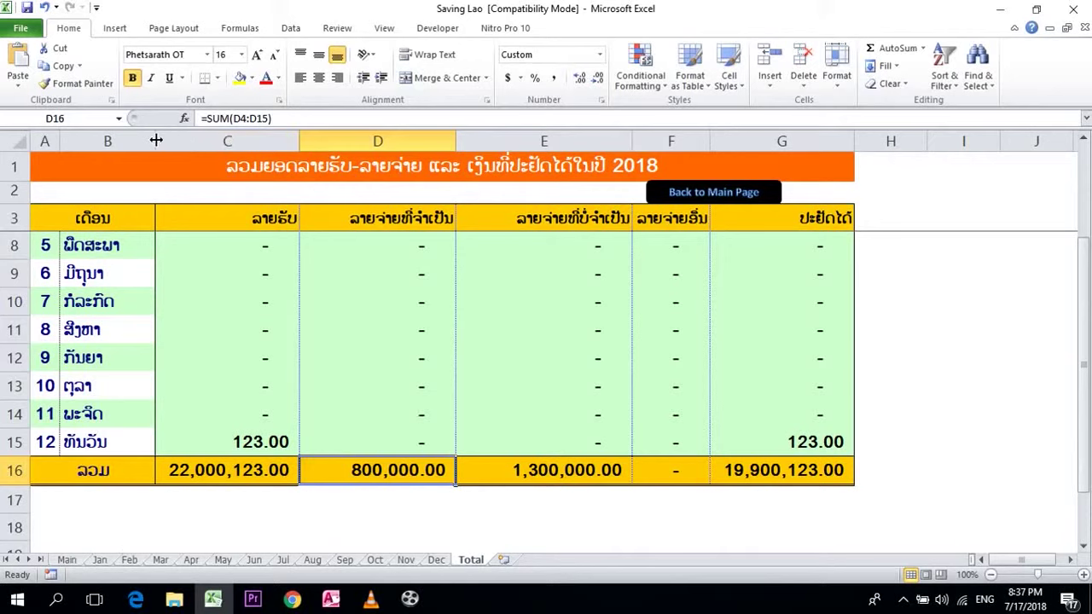
left_click_drag(156, 141, 124, 140)
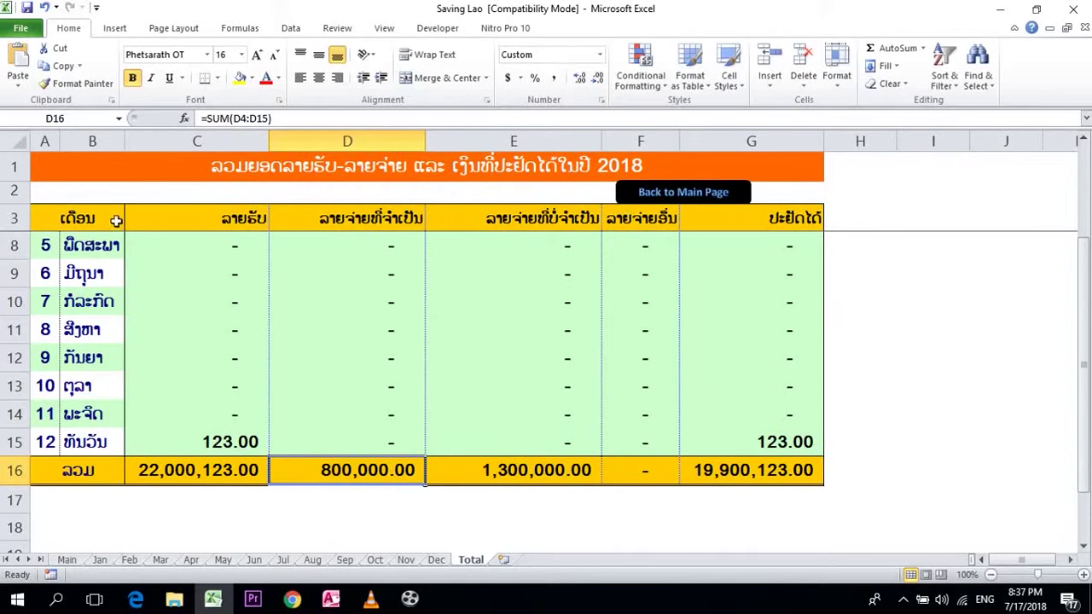
key("ctrl+s")
left_click(659, 193)
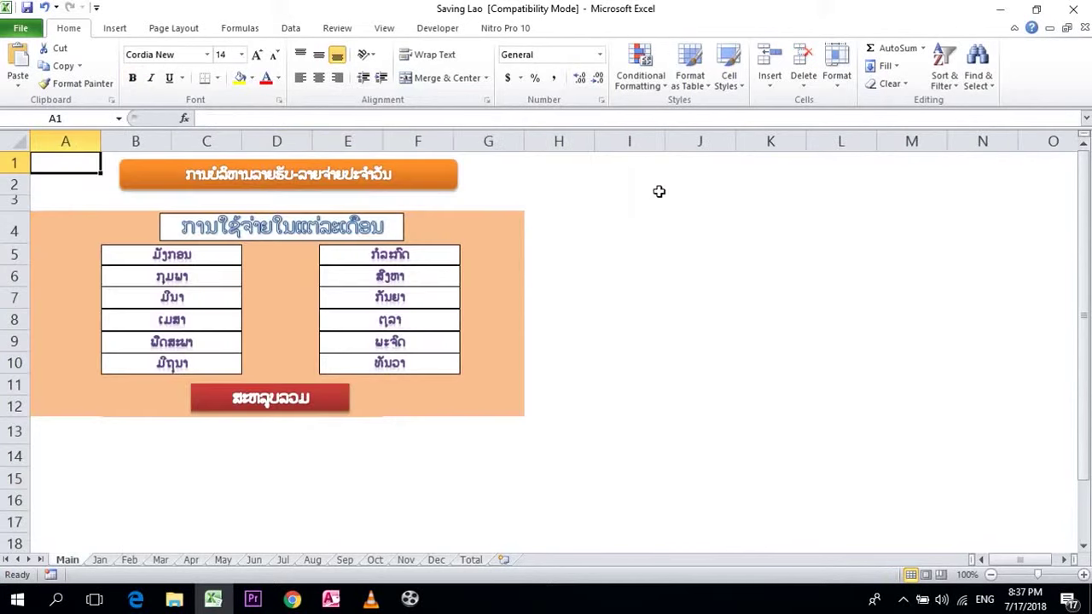
left_click(667, 192)
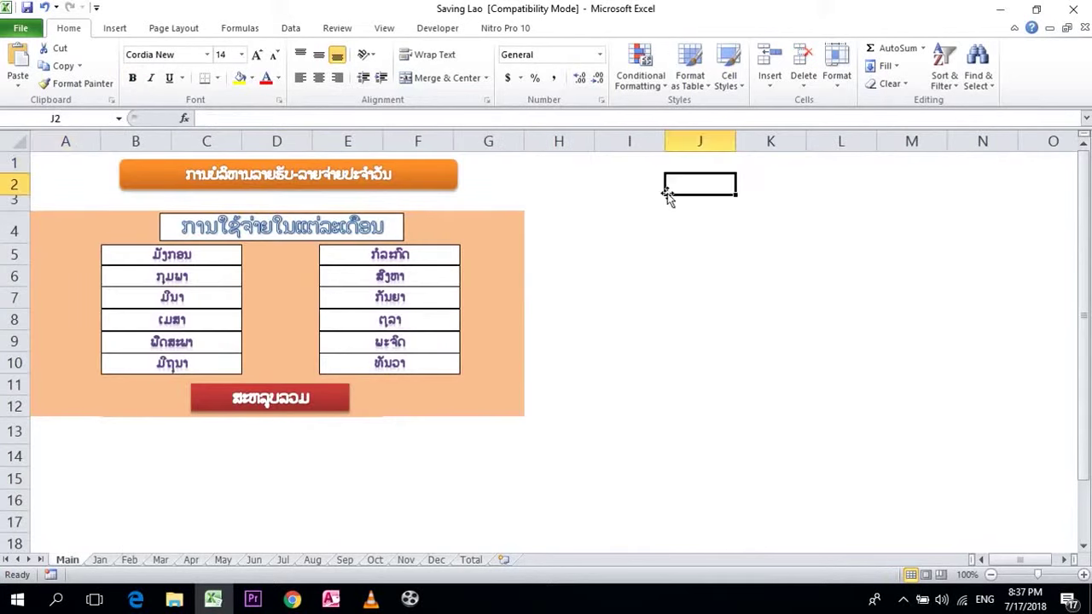
left_click(709, 202)
left_click(701, 230)
left_click(759, 207)
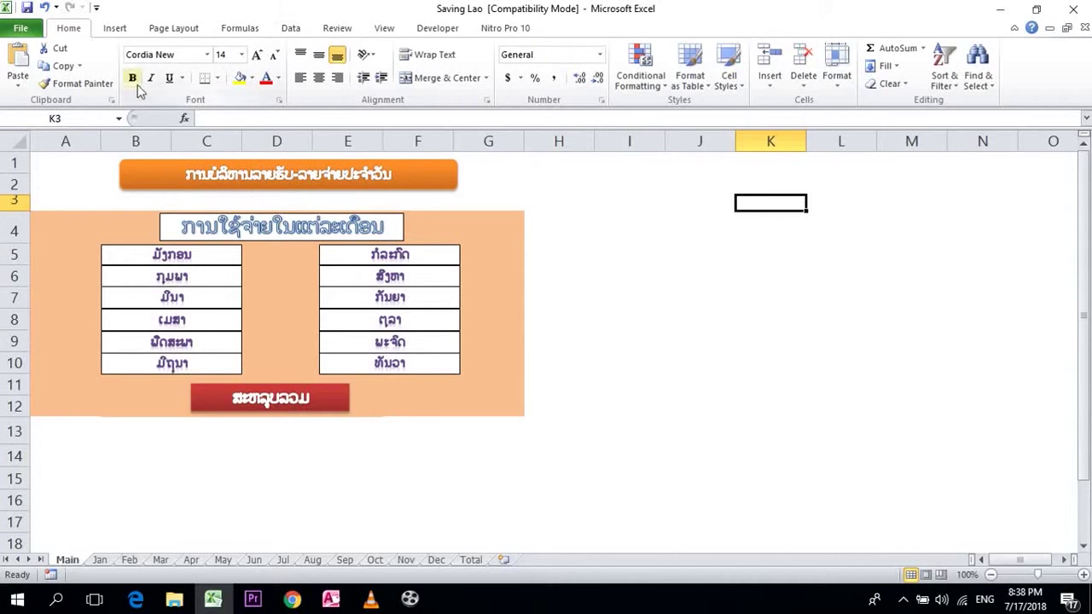
left_click(571, 222)
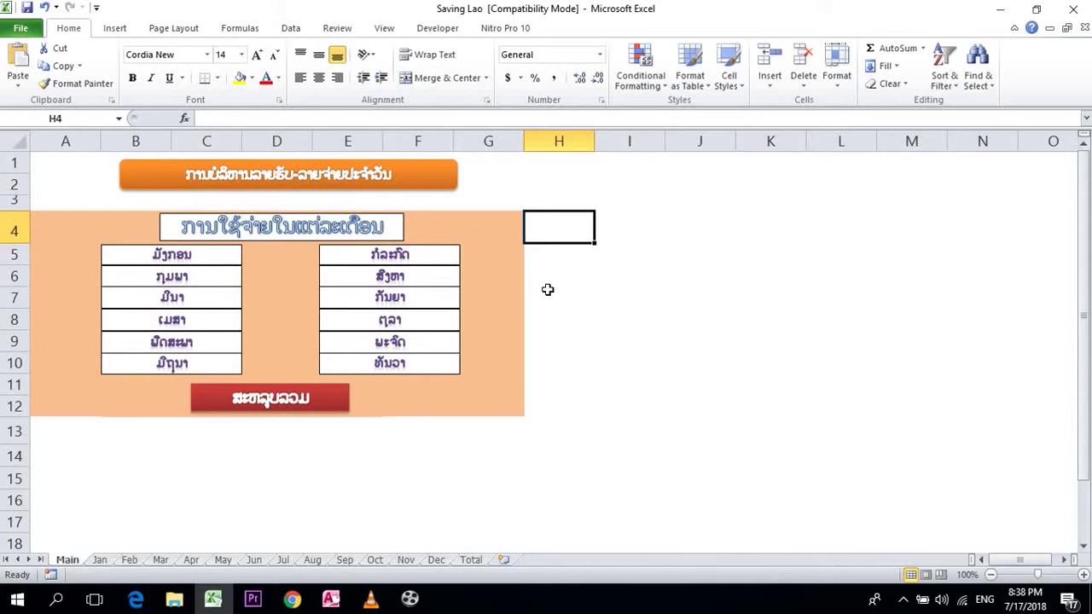
left_click(548, 250)
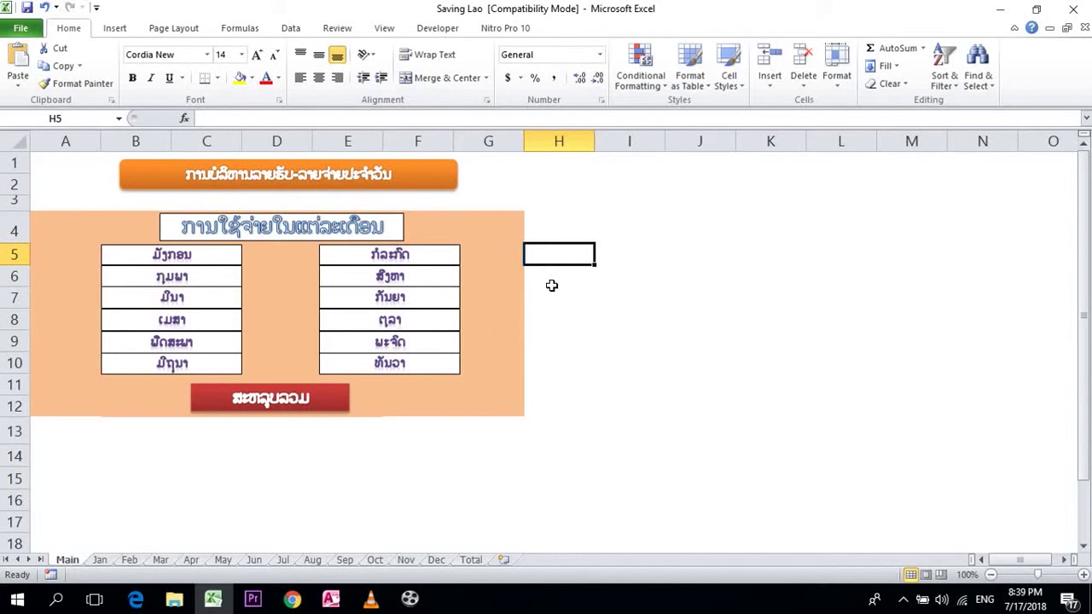
left_click(552, 281)
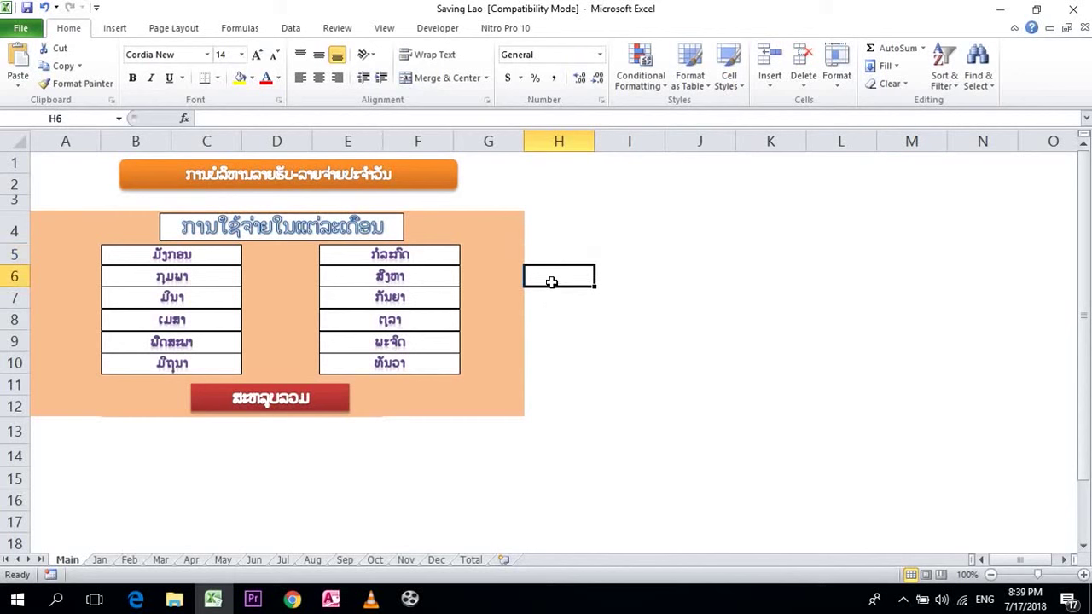